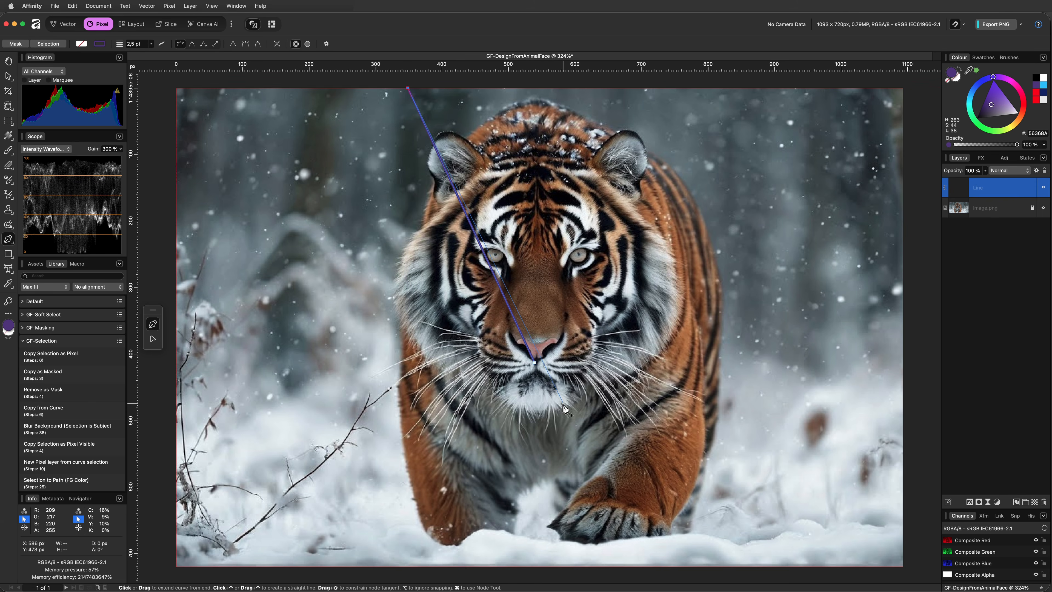
Draw a diagonal guide line from the image's top edge through the tiger's nose to the bottom edge, and duplicate it slightly to the right
{"action": "left_click", "coordinate": [534, 363]}
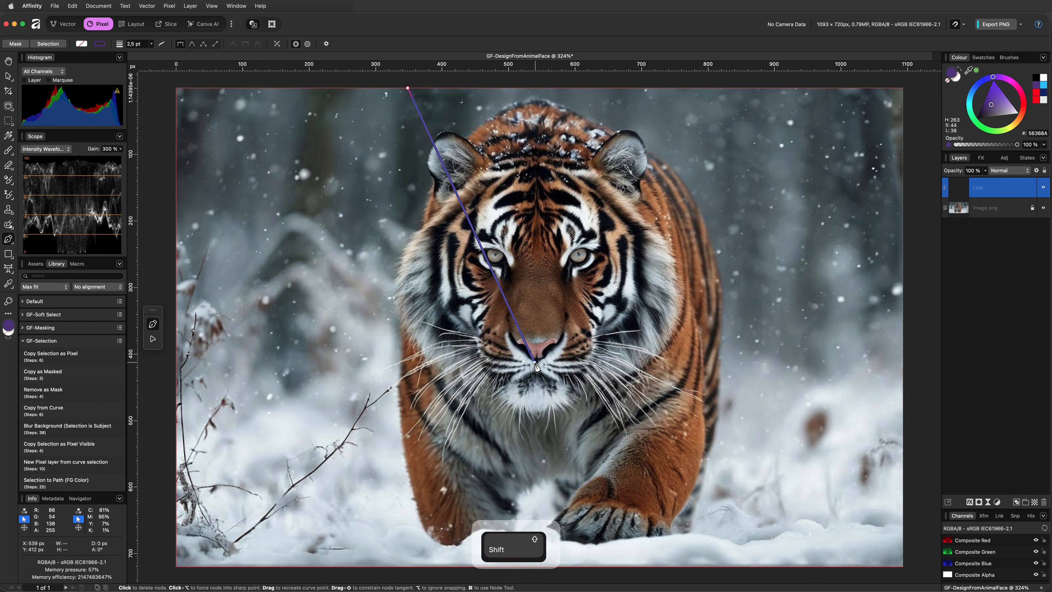
{"action": "left_click_drag", "start_coordinate": [535, 363], "coordinate": [623, 567]}
{"action": "key", "text": "Escape"}
{"action": "key", "text": "v"}
{"action": "left_click_drag", "start_coordinate": [554, 404], "coordinate": [586, 404]}
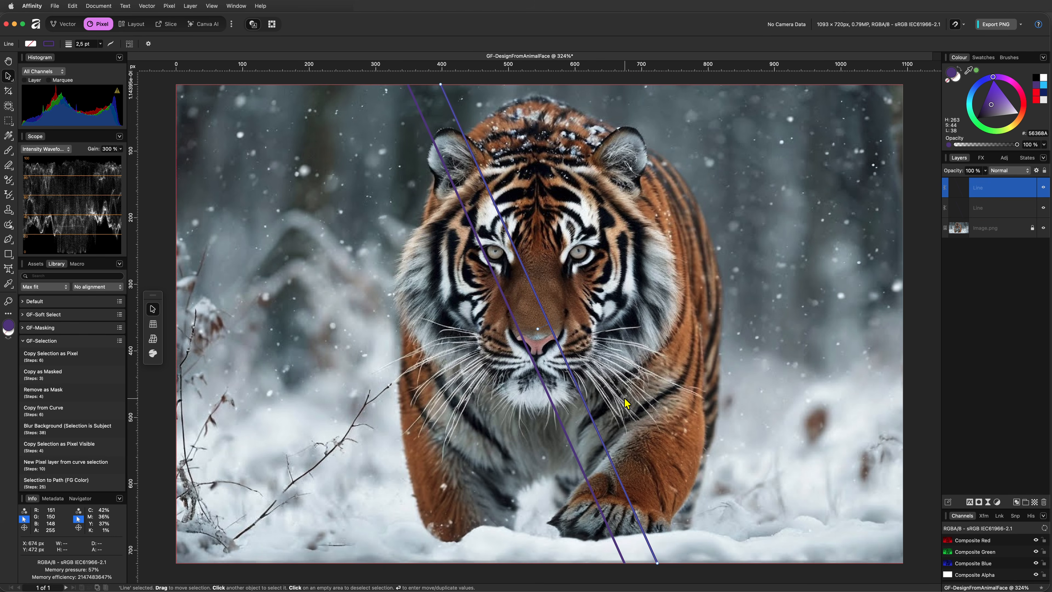
Duplicate the first guide line and spread the copy's end nodes outward to form a flatter diagonal crossing at the nose
{"action": "left_click", "coordinate": [522, 335]}
{"action": "left_click_drag", "start_coordinate": [522, 336], "coordinate": [514, 338]}
{"action": "key", "text": "a"}
{"action": "left_click_drag", "start_coordinate": [617, 565], "coordinate": [683, 556]}
{"action": "left_click_drag", "start_coordinate": [362, 79], "coordinate": [318, 85]}
{"action": "left_click_drag", "start_coordinate": [685, 554], "coordinate": [712, 554]}
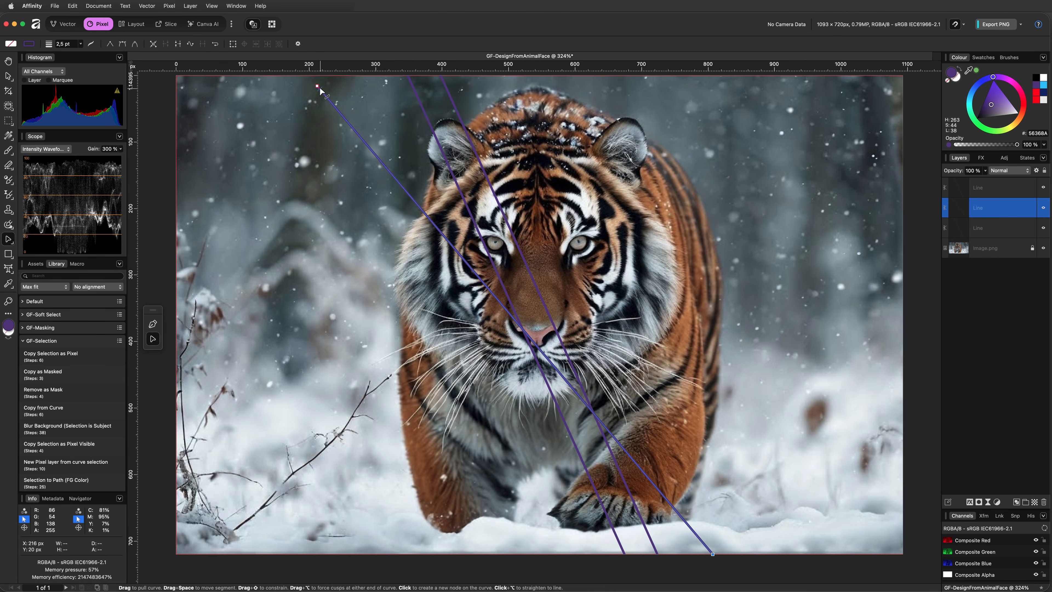
{"action": "left_click_drag", "start_coordinate": [318, 84], "coordinate": [290, 86]}
{"action": "left_click_drag", "start_coordinate": [712, 564], "coordinate": [716, 564]}
Fine-tune both end nodes of the flatter diagonal so it runs through the nose between the image's top and bottom edges
{"action": "key", "text": "v"}
{"action": "left_click_drag", "start_coordinate": [289, 85], "coordinate": [280, 86]}
{"action": "key", "text": "p"}
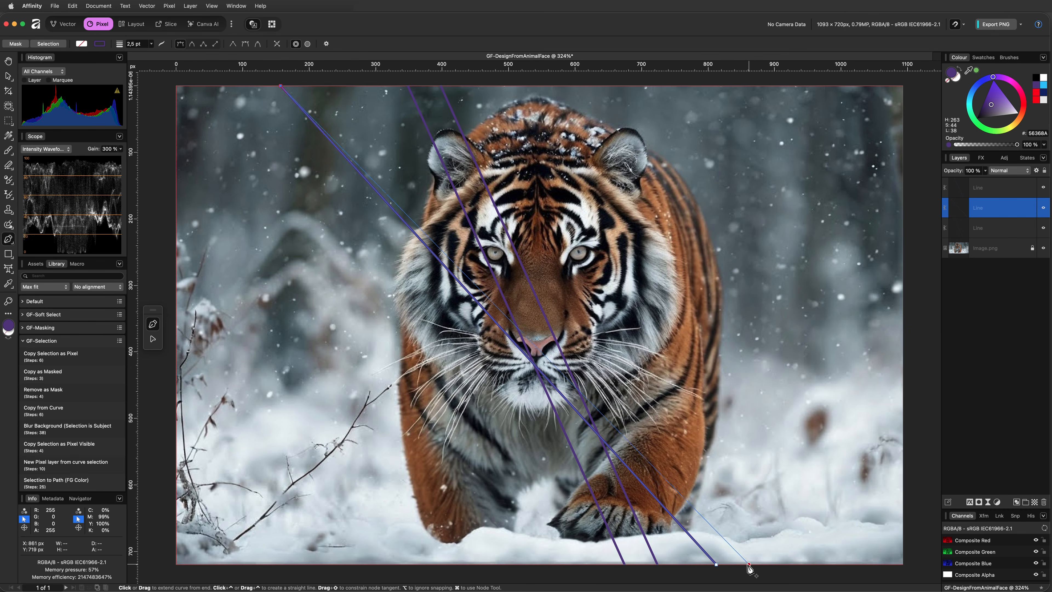
{"action": "left_click_drag", "start_coordinate": [716, 564], "coordinate": [720, 564]}
{"action": "key", "text": "v"}
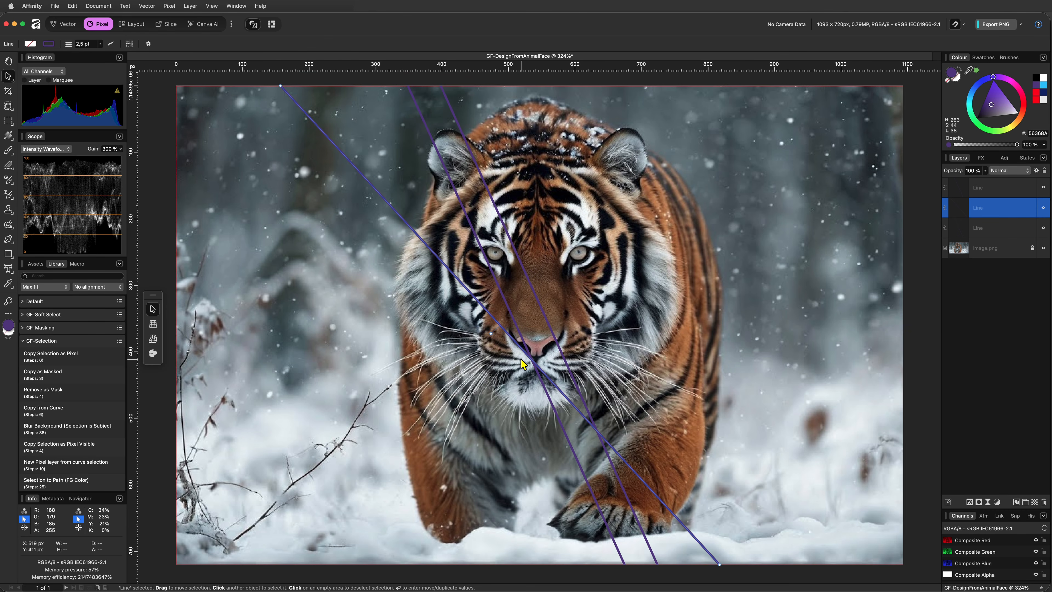
{"action": "key", "text": "p"}
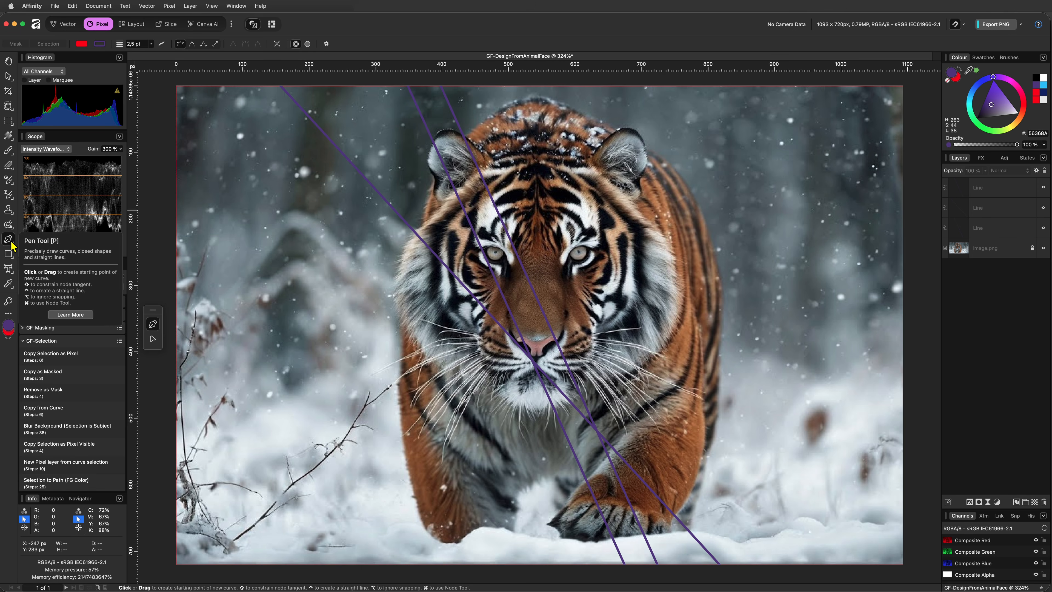
{"action": "key", "text": "v"}
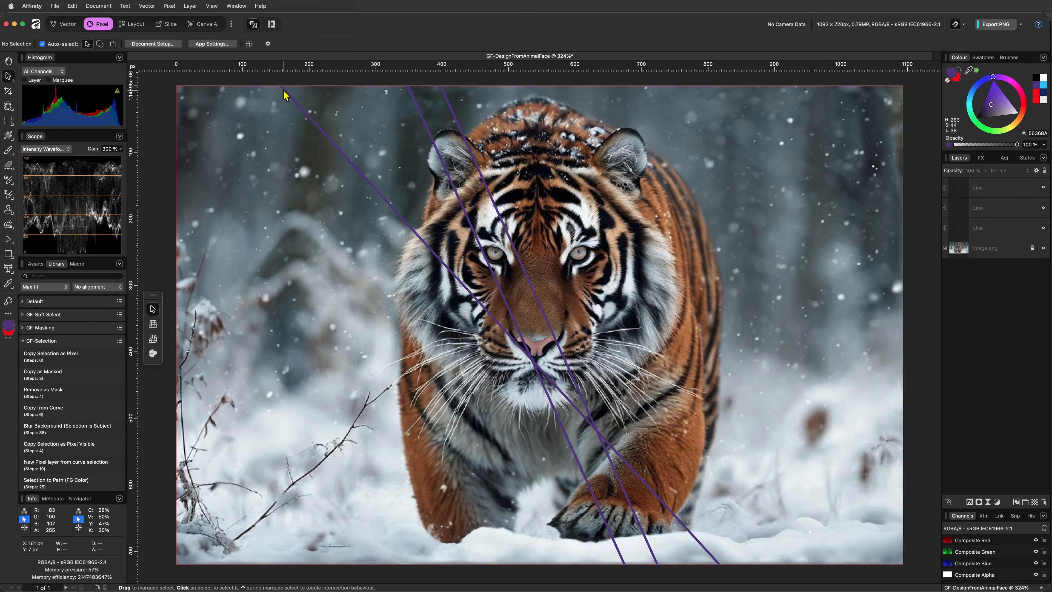
{"action": "key", "text": "a"}
{"action": "left_click_drag", "start_coordinate": [280, 87], "coordinate": [271, 86]}
{"action": "left_click_drag", "start_coordinate": [720, 567], "coordinate": [728, 564]}
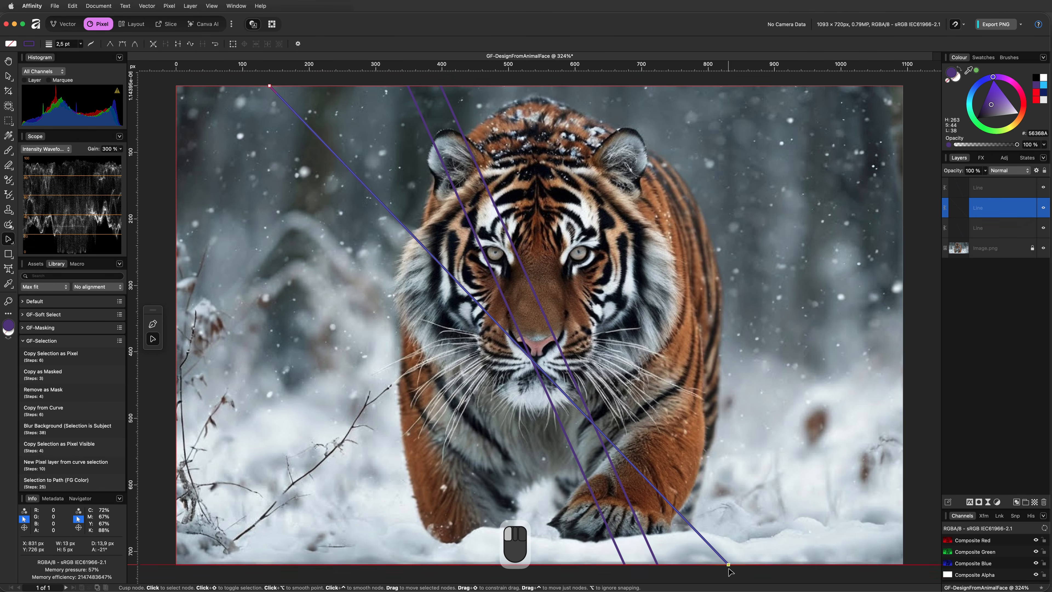
{"action": "left_click_drag", "start_coordinate": [269, 86], "coordinate": [265, 87]}
{"action": "left_click_drag", "start_coordinate": [728, 565], "coordinate": [730, 564]}
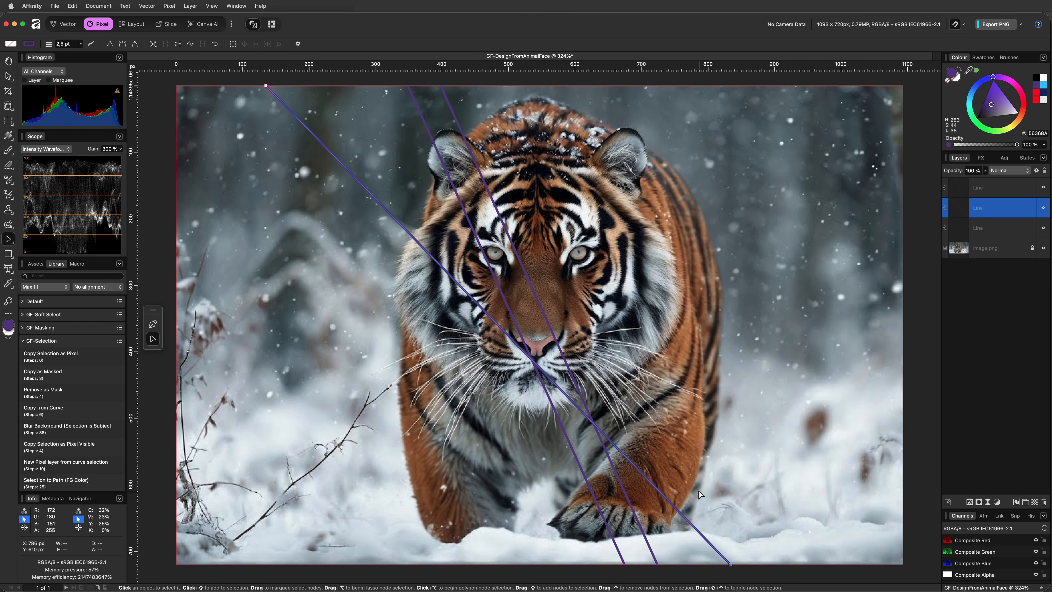
Draw a vertical guide line down the centre of the tiger's face, from the forehead to below the chin
{"action": "key", "text": "p"}
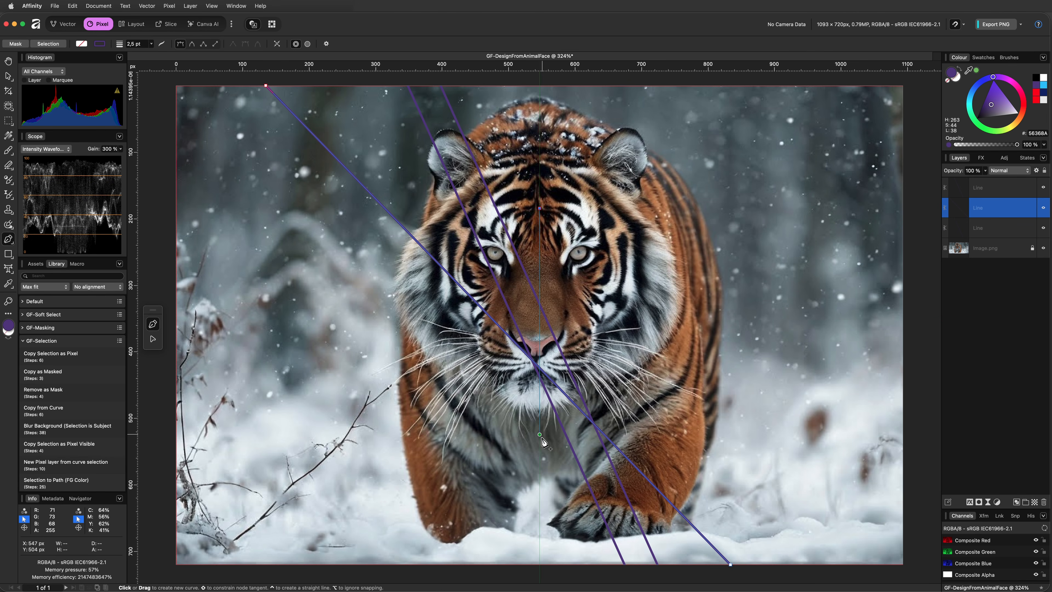
{"action": "left_click", "coordinate": [539, 497]}
{"action": "key", "text": "Escape"}
{"action": "key", "text": "v"}
Nudge the tiger image right to centre the face on the vertical line, and shift the three diagonals right to match
{"action": "left_click", "coordinate": [632, 283]}
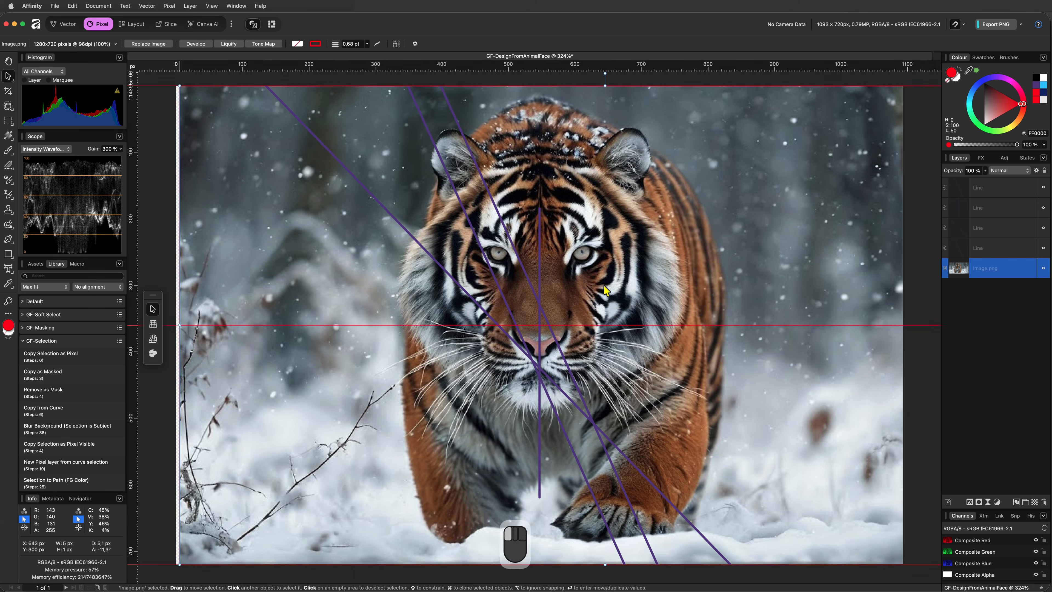
{"action": "key", "text": "super+a"}
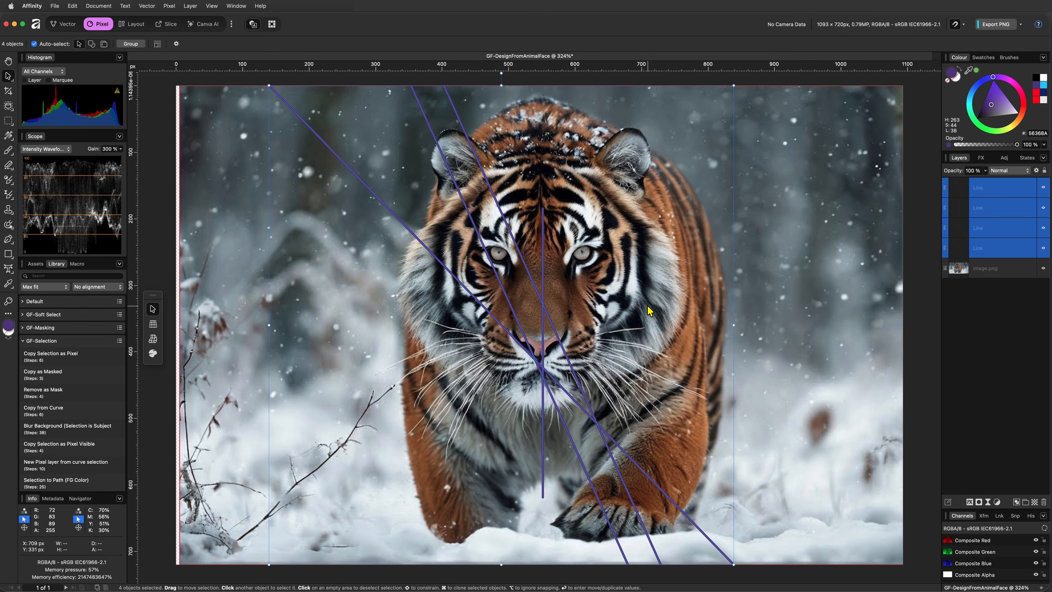
{"action": "key", "text": "super+z"}
{"action": "left_click", "coordinate": [956, 212], "text": "super"}
{"action": "left_click_drag", "start_coordinate": [584, 365], "coordinate": [592, 365]}
{"action": "left_click", "coordinate": [591, 365]}
{"action": "key", "text": "a"}
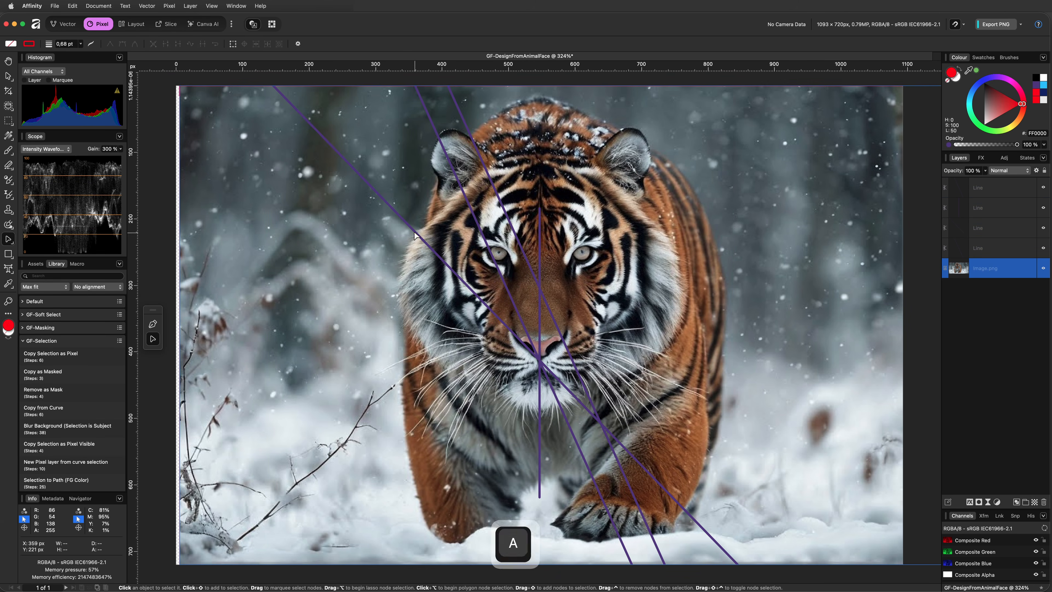
Adjust the diagonals' end nodes and stretch the vertical centre line into a steep diagonal between the image's top and bottom edges
{"action": "left_click", "coordinate": [414, 233]}
{"action": "left_click", "coordinate": [476, 221]}
{"action": "left_click_drag", "start_coordinate": [599, 487], "coordinate": [629, 484]}
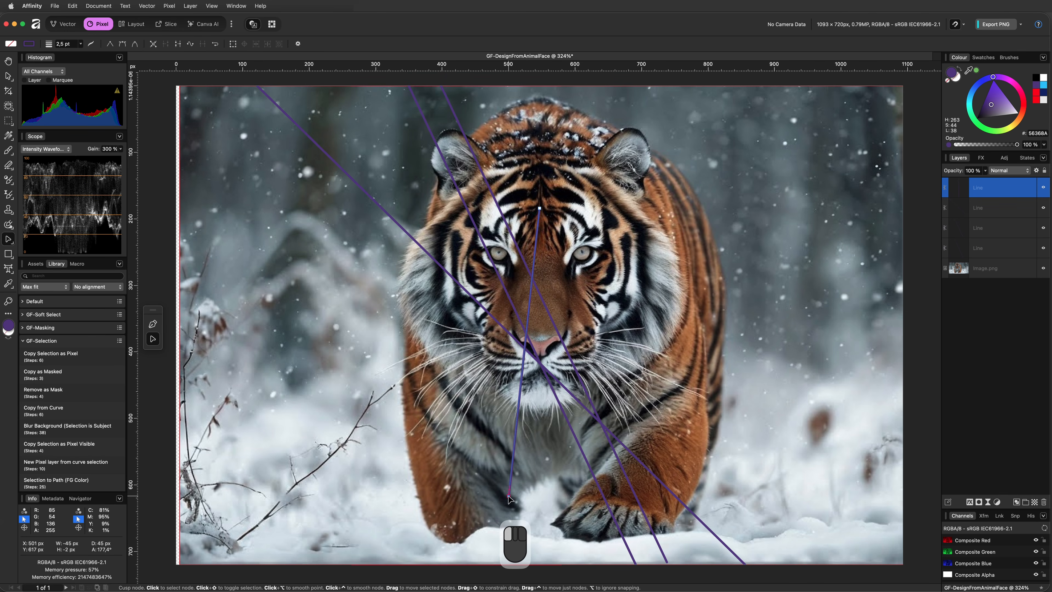
{"action": "left_click_drag", "start_coordinate": [493, 561], "coordinate": [453, 564]}
Draw another near-vertical guide line from the image's top edge past the left side of the nose to the bottom edge
{"action": "key", "text": "p"}
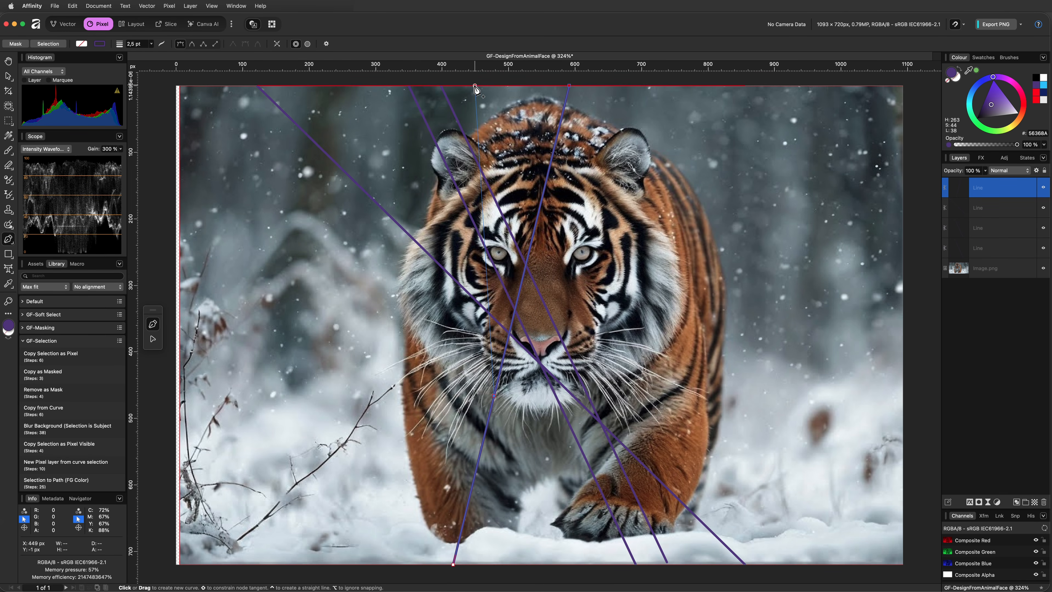
{"action": "left_click", "coordinate": [475, 86]}
{"action": "left_click", "coordinate": [501, 564]}
Mirror a copy of the grouped guide lines horizontally and align it on the opposite side of the tiger's face
{"action": "left_click", "coordinate": [8, 76]}
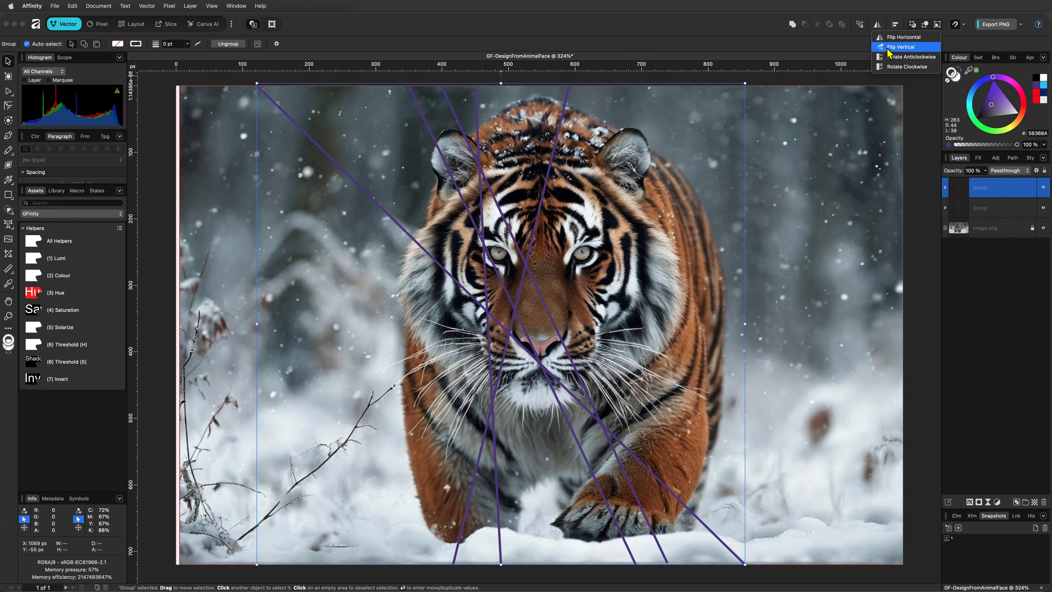
{"action": "left_click_drag", "start_coordinate": [604, 229], "coordinate": [680, 222]}
{"action": "left_click", "coordinate": [841, 79]}
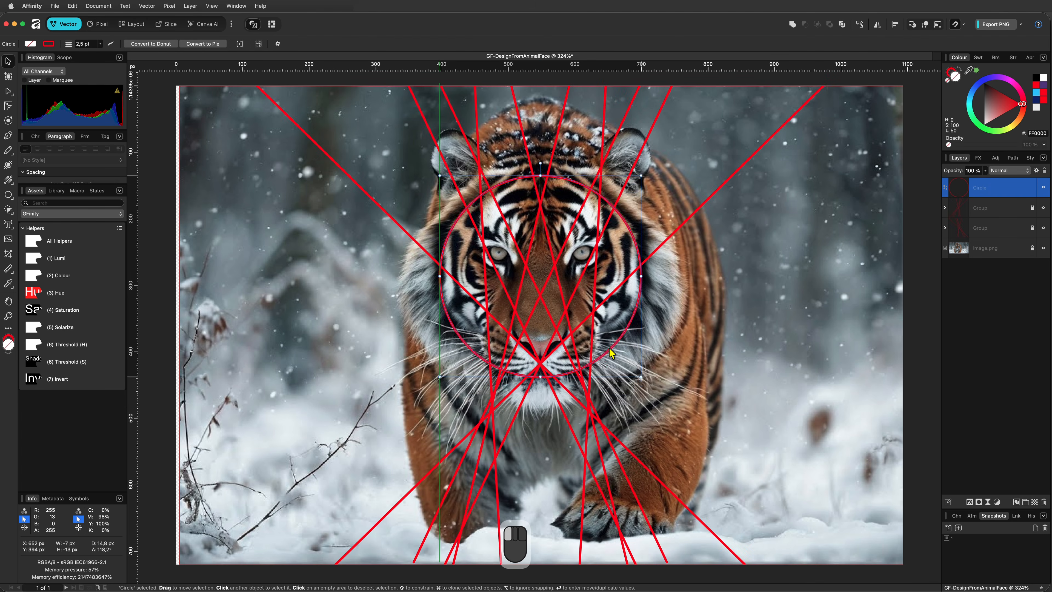
Fit two nested red guide circles around the tiger's face and place matching smaller circles over both ears
{"action": "mouse_move", "coordinate": [615, 342]}
{"action": "left_mouse_down"}
{"action": "mouse_move", "coordinate": [619, 351]}
{"action": "mouse_move", "coordinate": [604, 349]}
{"action": "left_mouse_up"}
{"action": "left_click_drag", "start_coordinate": [638, 382], "coordinate": [621, 363]}
{"action": "key", "text": "super+j"}
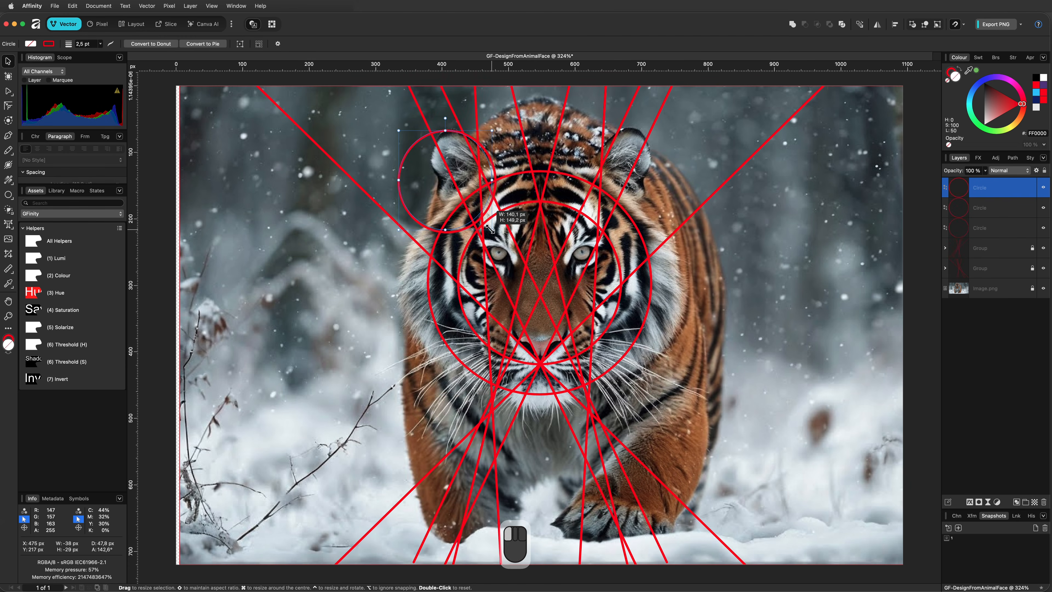
{"action": "left_click_drag", "start_coordinate": [492, 194], "coordinate": [639, 209]}
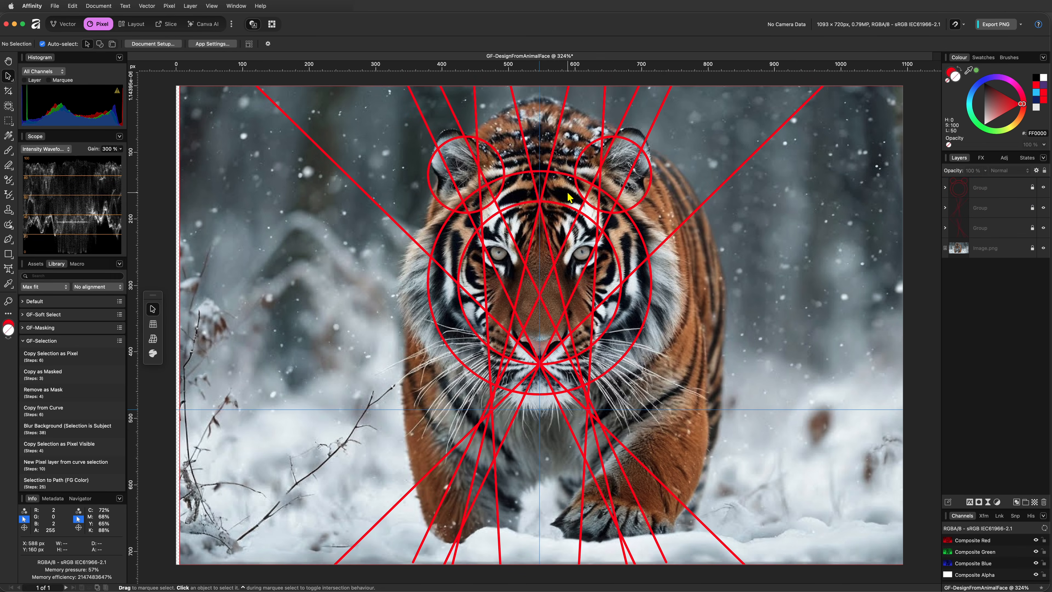
Trace a closed V-shaped wedge on the forehead with the Pen tool, following the guide line intersections
{"action": "left_click", "coordinate": [11, 240]}
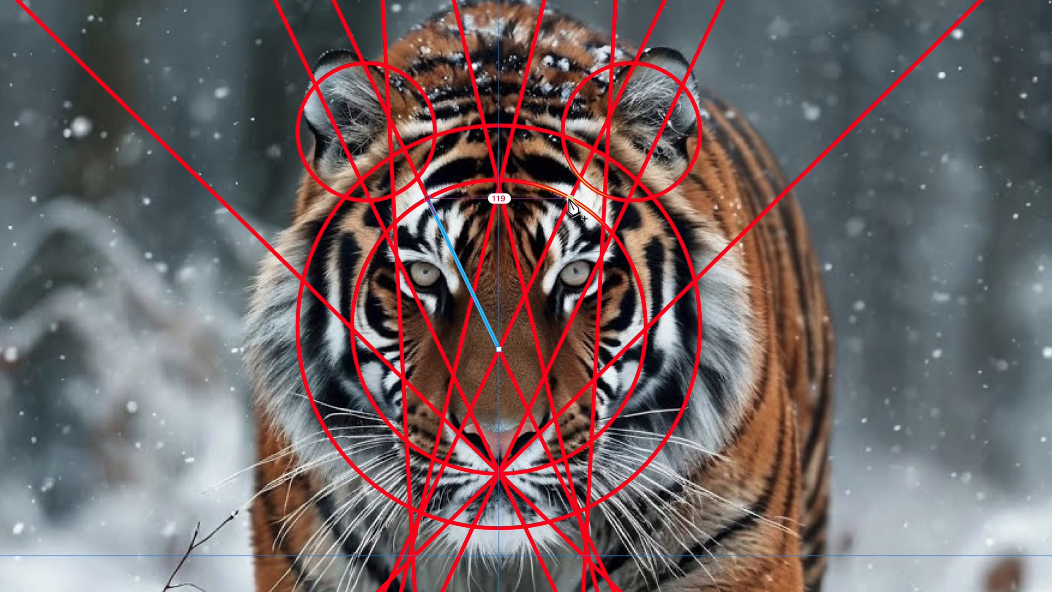
{"action": "left_click", "coordinate": [579, 211]}
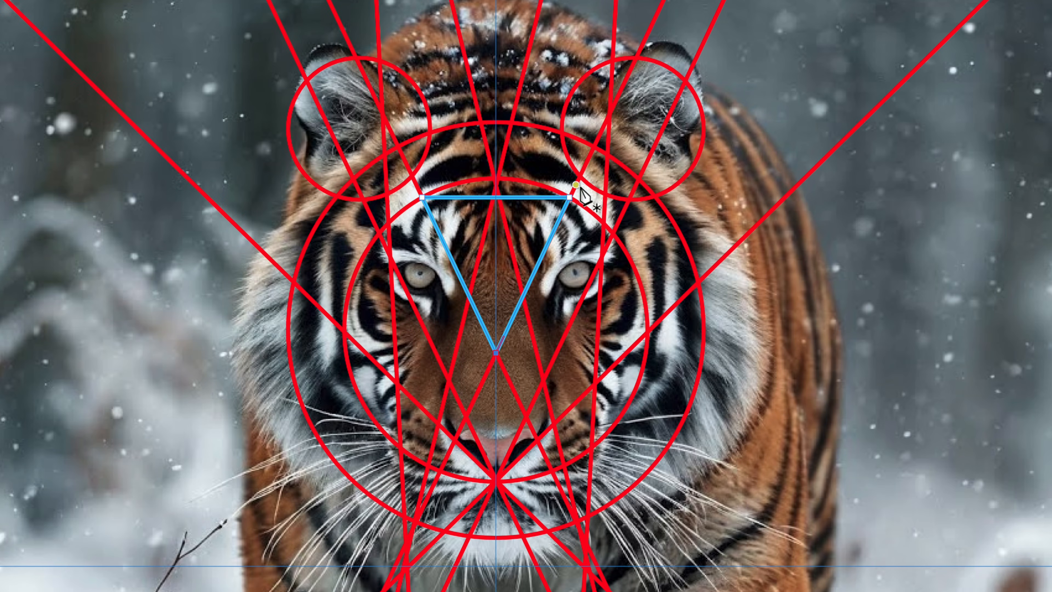
{"action": "key", "text": "Escape"}
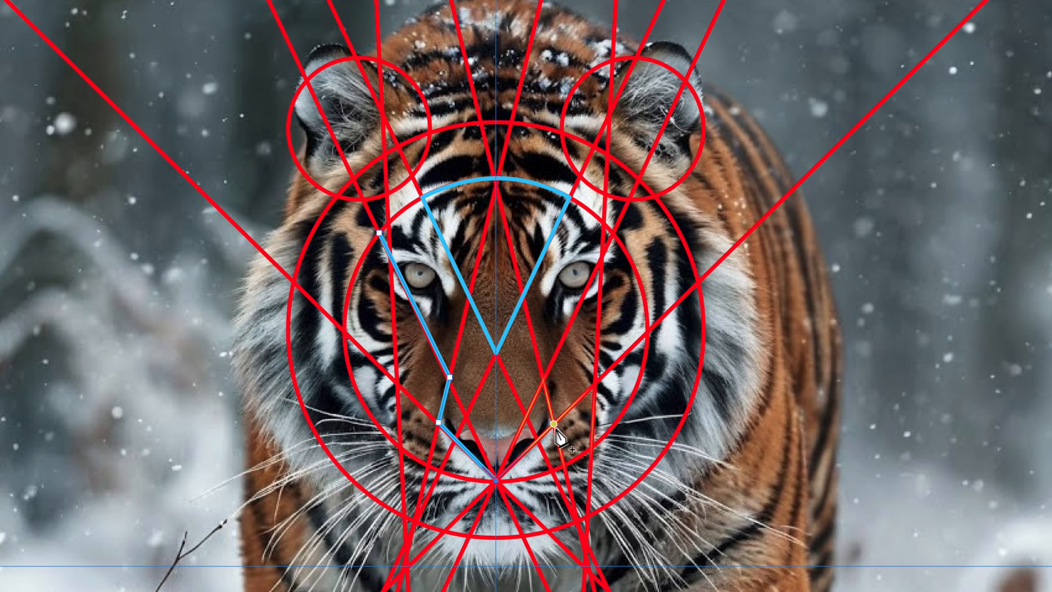
Trace the cheek and muzzle outline with the Pen tool through the guide intersections around the eyes, nose and chin
{"action": "left_click", "coordinate": [554, 423]}
{"action": "left_click", "coordinate": [543, 380]}
{"action": "left_click", "coordinate": [613, 233]}
{"action": "left_click", "coordinate": [641, 370]}
{"action": "left_click", "coordinate": [590, 448]}
{"action": "left_click", "coordinate": [584, 566]}
{"action": "left_click", "coordinate": [409, 565]}
{"action": "left_click", "coordinate": [399, 448]}
{"action": "left_click", "coordinate": [350, 370]}
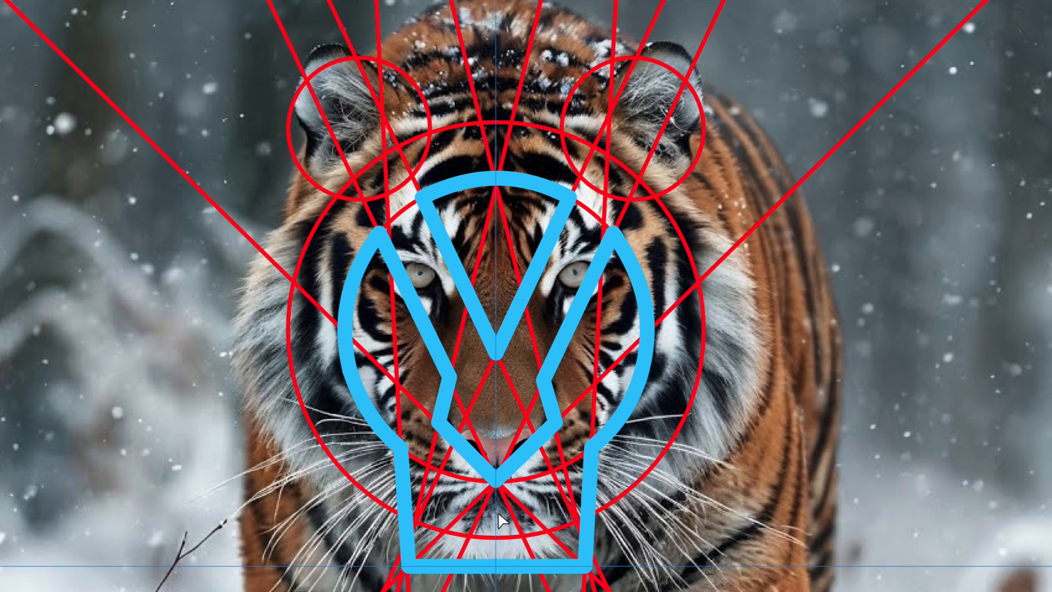
Trace the outer head outline with straight Pen segments from the mouth around the cheeks, both ears and the top of the head
{"action": "left_click", "coordinate": [495, 482]}
{"action": "left_click", "coordinate": [469, 536]}
{"action": "left_click", "coordinate": [288, 330]}
{"action": "left_click", "coordinate": [337, 196]}
{"action": "left_click", "coordinate": [288, 128]}
{"action": "left_click", "coordinate": [359, 58]}
{"action": "left_click", "coordinate": [430, 132]}
{"action": "left_click", "coordinate": [561, 133]}
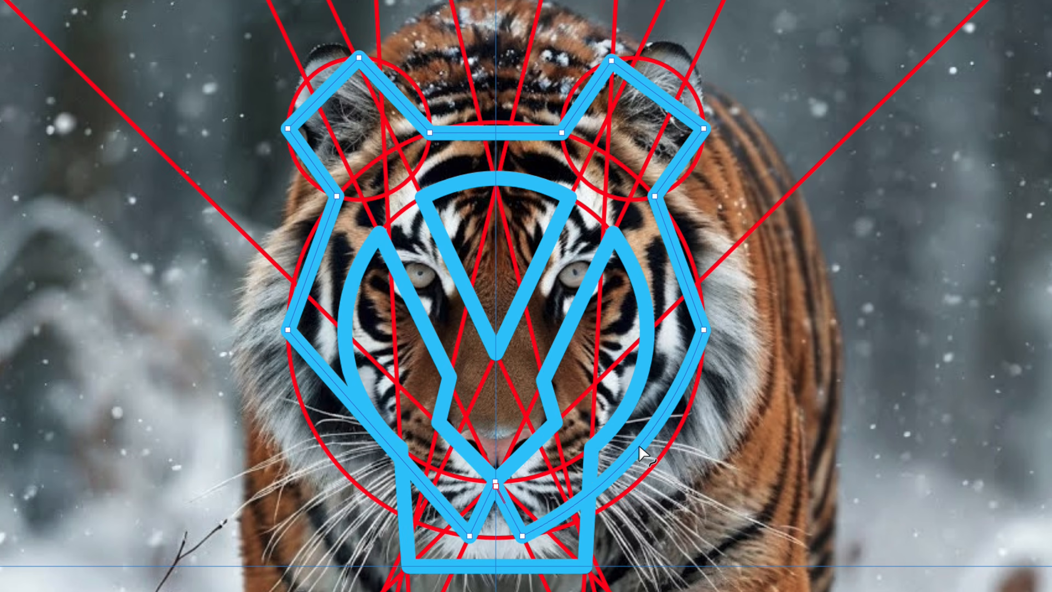
Bend the head outline's straight cheek and ear segments into arcs that follow the red guide circles
{"action": "left_click_drag", "start_coordinate": [639, 446], "coordinate": [658, 461]}
{"action": "left_click_drag", "start_coordinate": [679, 262], "coordinate": [690, 258]}
{"action": "left_click_drag", "start_coordinate": [679, 161], "coordinate": [691, 169]}
{"action": "left_click_drag", "start_coordinate": [657, 94], "coordinate": [675, 74]}
{"action": "left_click_drag", "start_coordinate": [394, 95], "coordinate": [413, 85]}
{"action": "left_click_drag", "start_coordinate": [324, 93], "coordinate": [305, 81]}
{"action": "left_click_drag", "start_coordinate": [312, 262], "coordinate": [299, 257]}
{"action": "left_click_drag", "start_coordinate": [379, 432], "coordinate": [341, 468]}
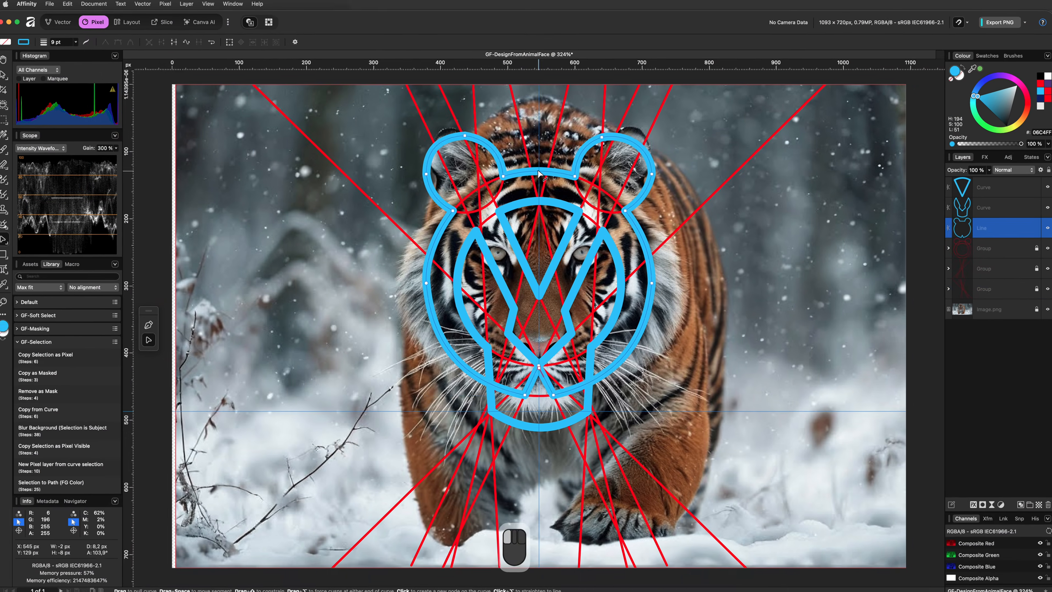
Hide the three red guide groups and the tiger image, leaving only the blue curves
{"action": "left_click", "coordinate": [996, 248]}
{"action": "left_click", "coordinate": [995, 286], "text": "shift"}
{"action": "left_click", "coordinate": [1042, 289]}
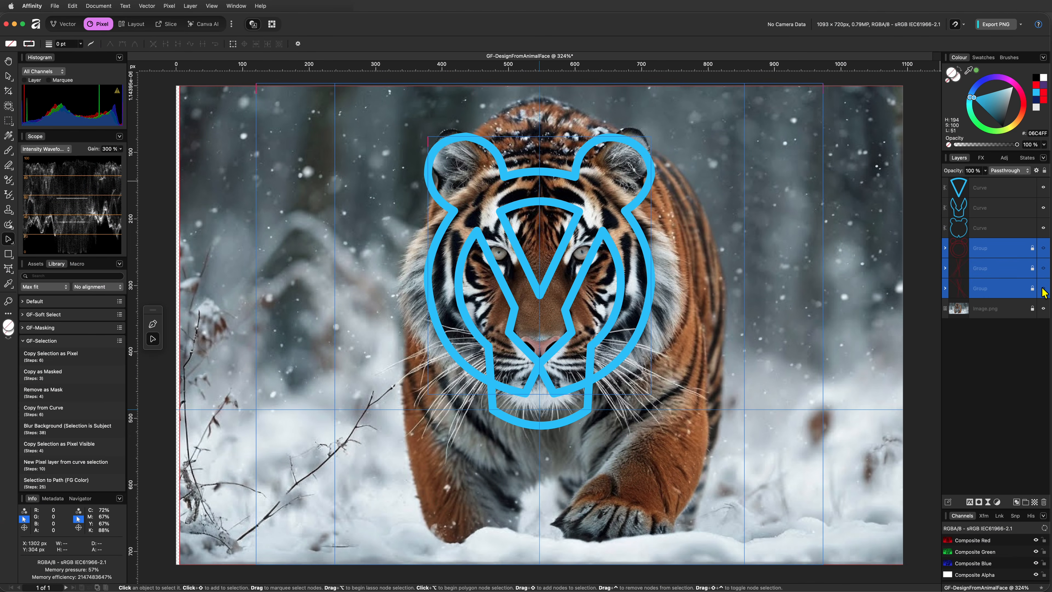
{"action": "left_click", "coordinate": [1043, 309]}
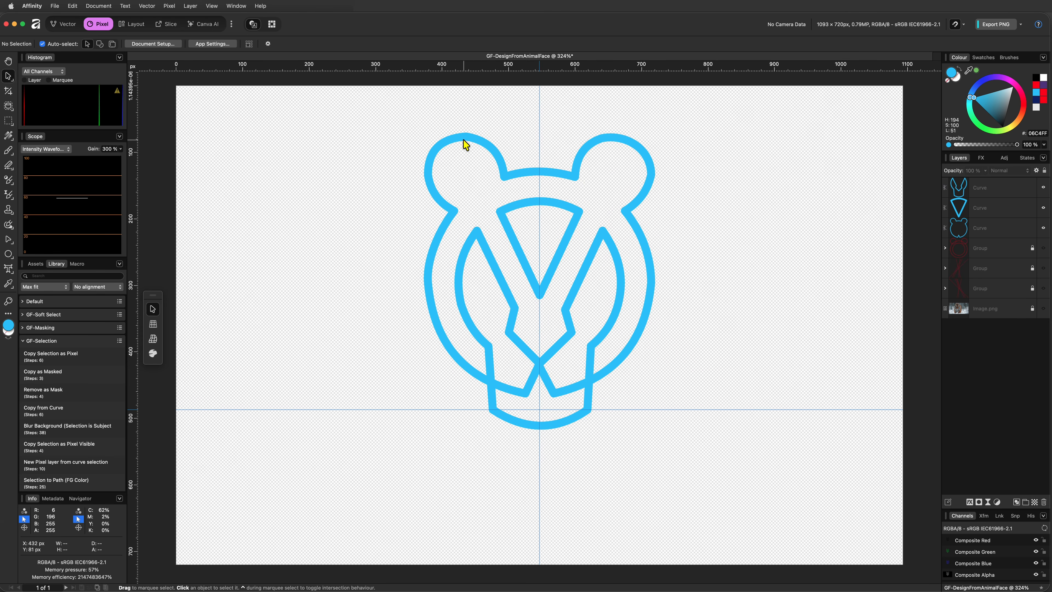
Show the red guide groups again and move both ear circles slightly outward and down
{"action": "left_click_drag", "start_coordinate": [1043, 247], "coordinate": [1044, 292]}
{"action": "double_click", "coordinate": [455, 213]}
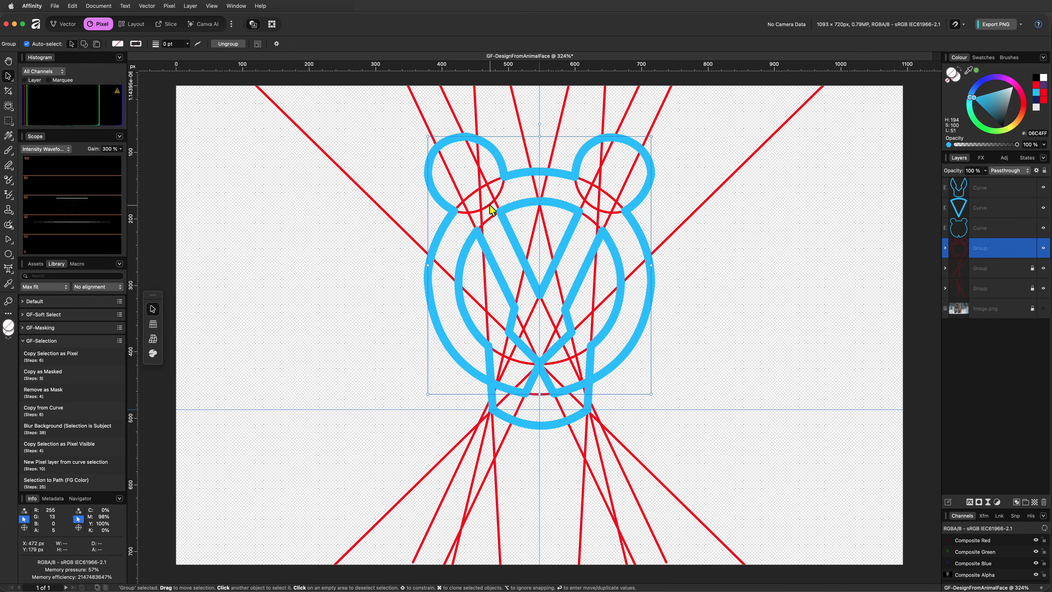
{"action": "left_click_drag", "start_coordinate": [599, 210], "coordinate": [606, 218]}
{"action": "key", "text": "m"}
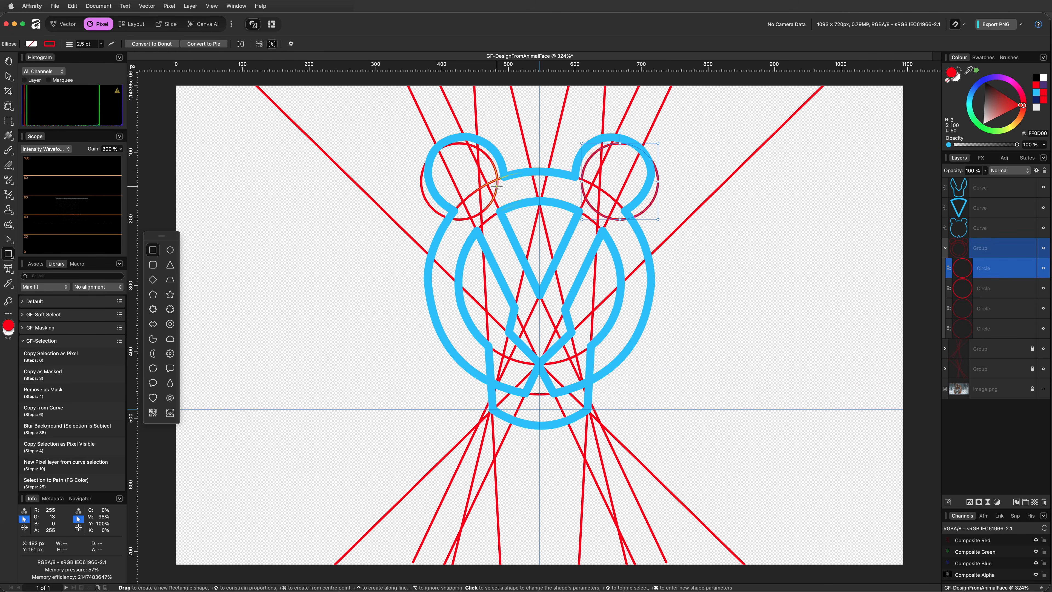
{"action": "mouse_move", "coordinate": [497, 192]}
{"action": "left_mouse_down"}
{"action": "mouse_move", "coordinate": [539, 202]}
{"action": "mouse_move", "coordinate": [566, 187]}
{"action": "left_mouse_up"}
{"action": "key", "text": "v"}
{"action": "key", "text": "Delete"}
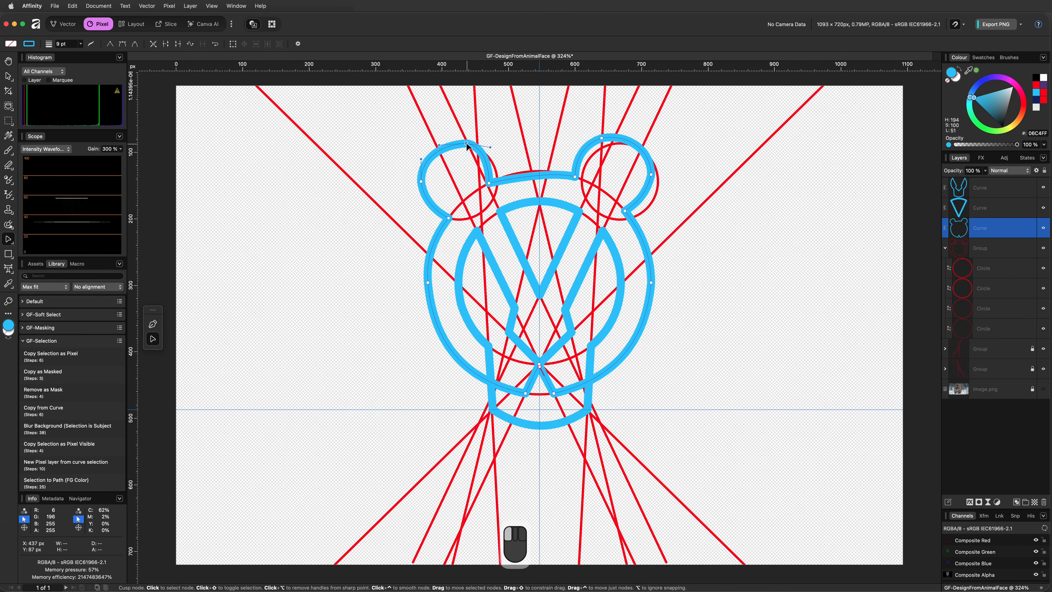
Reshape the head outline's left ear to its shifted guide circle, with a straight inner edge down to the forehead
{"action": "left_click", "coordinate": [466, 144], "text": "alt"}
{"action": "left_click_drag", "start_coordinate": [489, 183], "coordinate": [486, 184]}
{"action": "left_click_drag", "start_coordinate": [434, 154], "coordinate": [444, 145]}
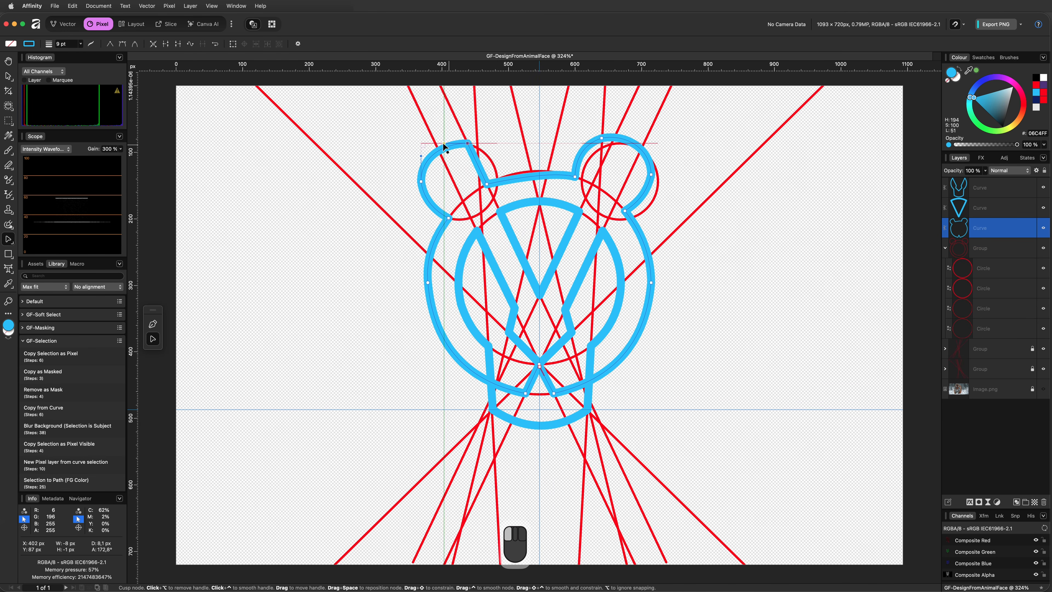
Move the right ear's nodes onto its shifted guide circle to match the left ear, and arch the top of the head upward
{"action": "left_click_drag", "start_coordinate": [575, 177], "coordinate": [591, 184]}
{"action": "left_click_drag", "start_coordinate": [601, 138], "coordinate": [610, 144]}
{"action": "left_click_drag", "start_coordinate": [651, 174], "coordinate": [657, 184]}
{"action": "left_click_drag", "start_coordinate": [625, 211], "coordinate": [631, 220]}
{"action": "left_click_drag", "start_coordinate": [592, 169], "coordinate": [568, 161]}
Select all three red guide groups and hide them
{"action": "left_click", "coordinate": [1013, 369], "text": "shift"}
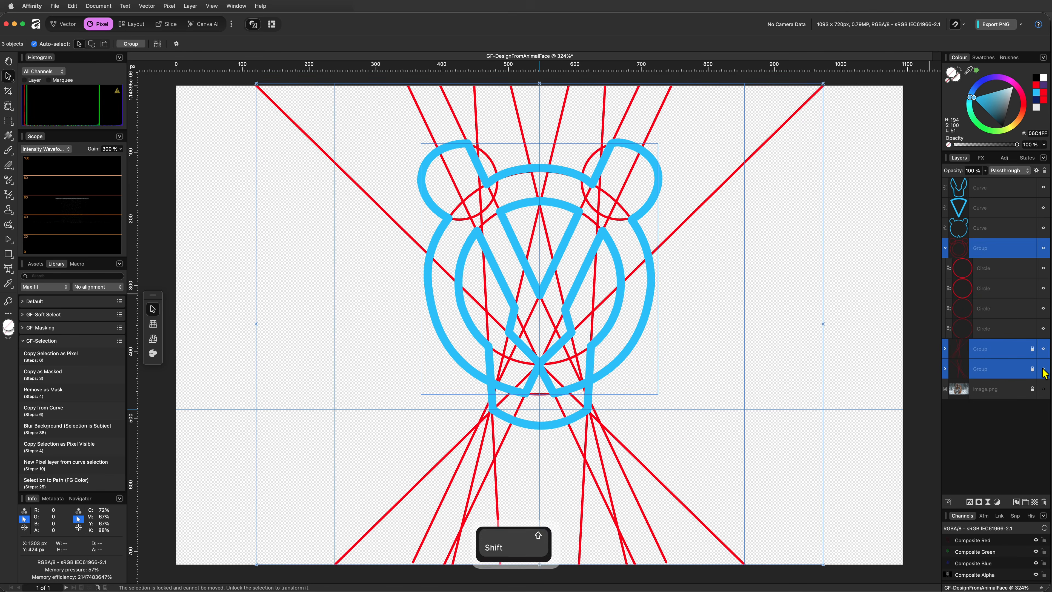
{"action": "left_click", "coordinate": [1043, 369]}
{"action": "left_click", "coordinate": [994, 248]}
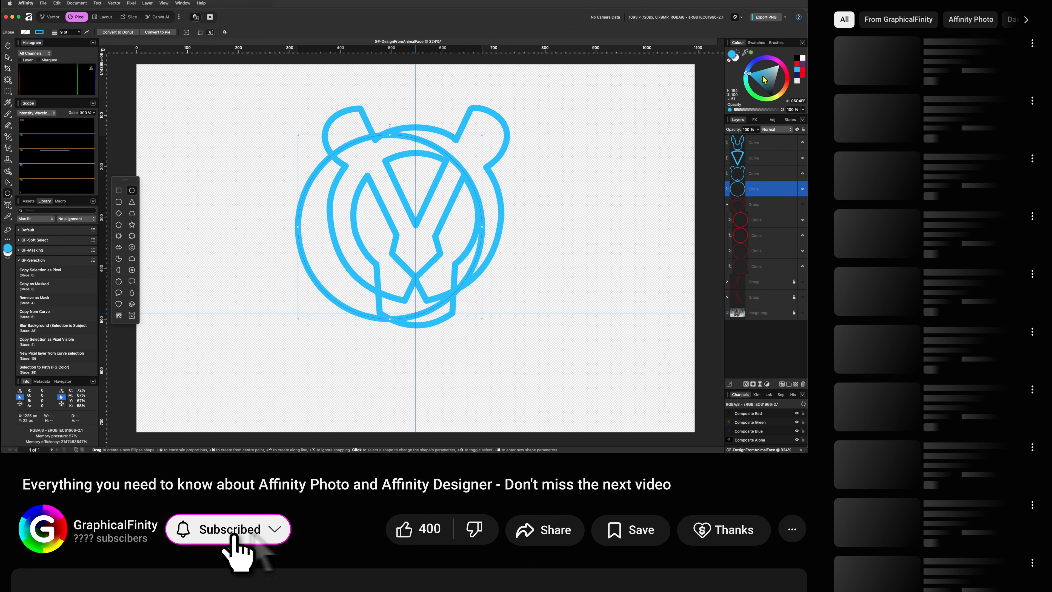
Colour the new circle's stroke dark blue and centre the circle on the vertical guide over the head
{"action": "left_click", "coordinate": [797, 75]}
{"action": "key", "text": "v"}
{"action": "left_click_drag", "start_coordinate": [316, 178], "coordinate": [342, 172]}
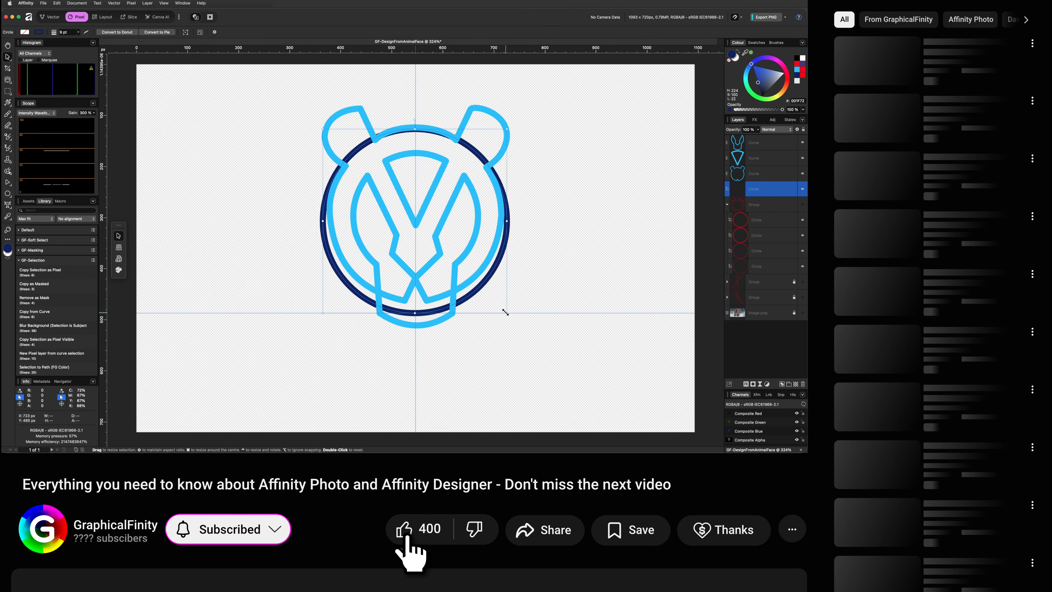
Resize the dark blue circle to about 329 by 320 px, bring its layer above the blue curves, and align it with the head outline
{"action": "left_click_drag", "start_coordinate": [507, 311], "coordinate": [503, 307]}
{"action": "left_click_drag", "start_coordinate": [357, 151], "coordinate": [357, 149]}
{"action": "left_click_drag", "start_coordinate": [503, 304], "coordinate": [500, 293]}
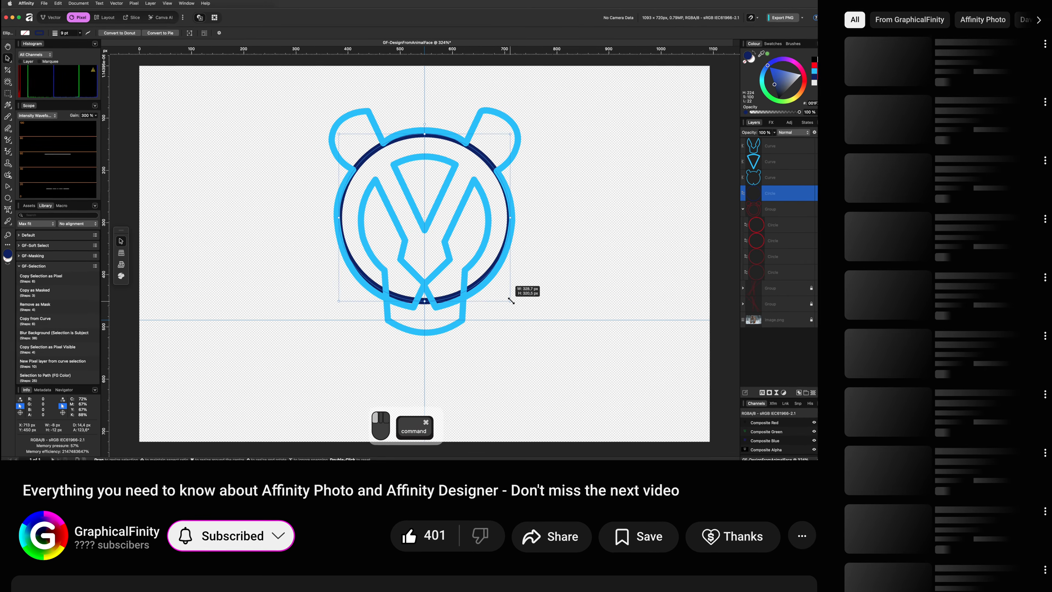
{"action": "left_click_drag", "start_coordinate": [761, 189], "coordinate": [763, 136]}
{"action": "left_click_drag", "start_coordinate": [423, 131], "coordinate": [423, 135]}
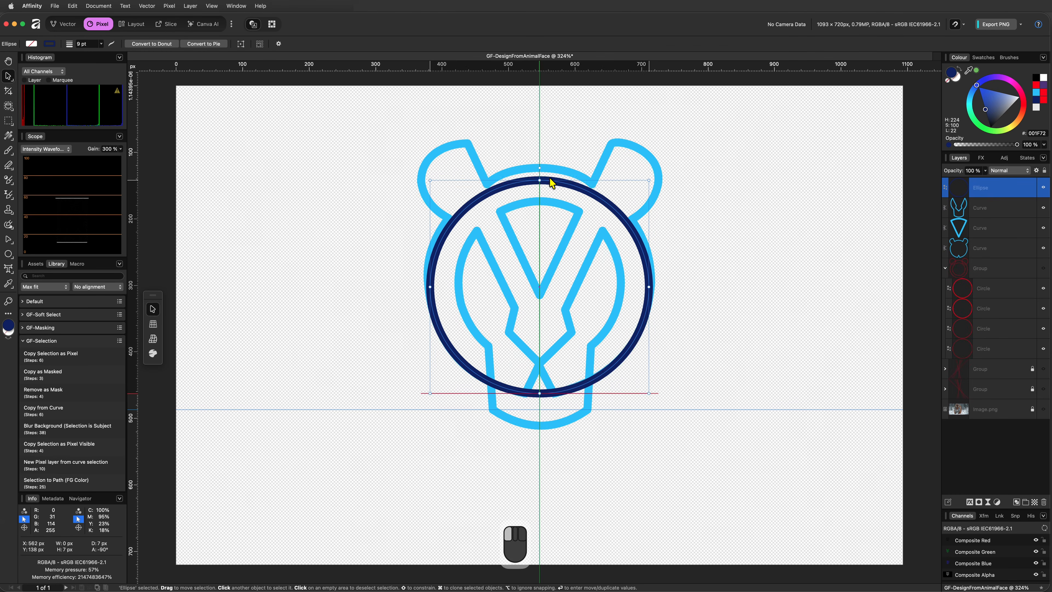
{"action": "left_click_drag", "start_coordinate": [552, 182], "coordinate": [551, 178]}
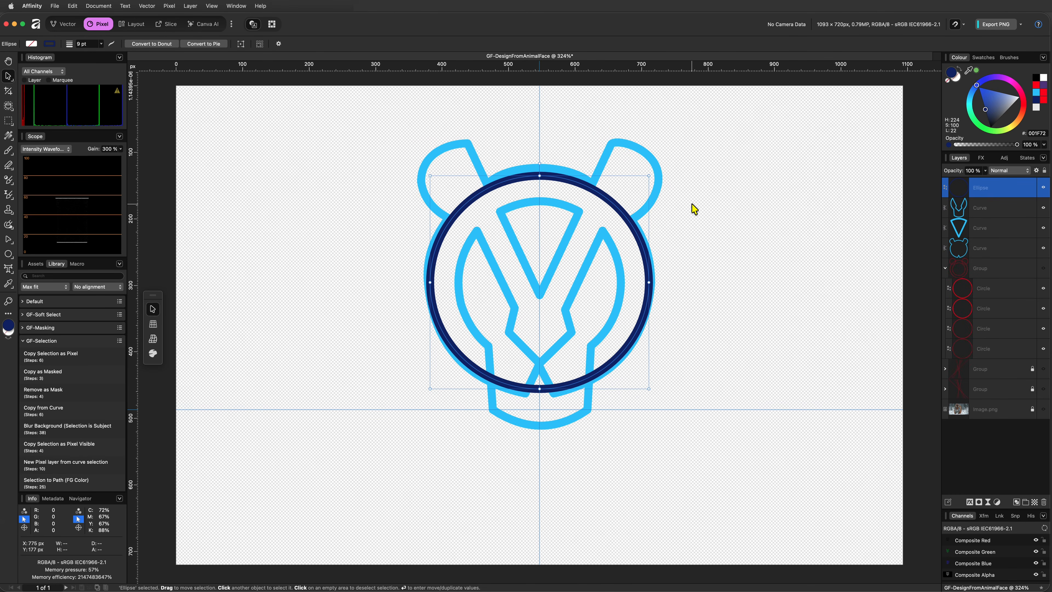
Draw a circle about 113 px wide over the traced left ear
{"action": "left_click", "coordinate": [9, 256]}
{"action": "left_click_drag", "start_coordinate": [424, 143], "coordinate": [498, 219]}
{"action": "scroll", "coordinate": [451, 224], "scroll_direction": "up", "scroll_amount": 3}
{"action": "key", "text": "v"}
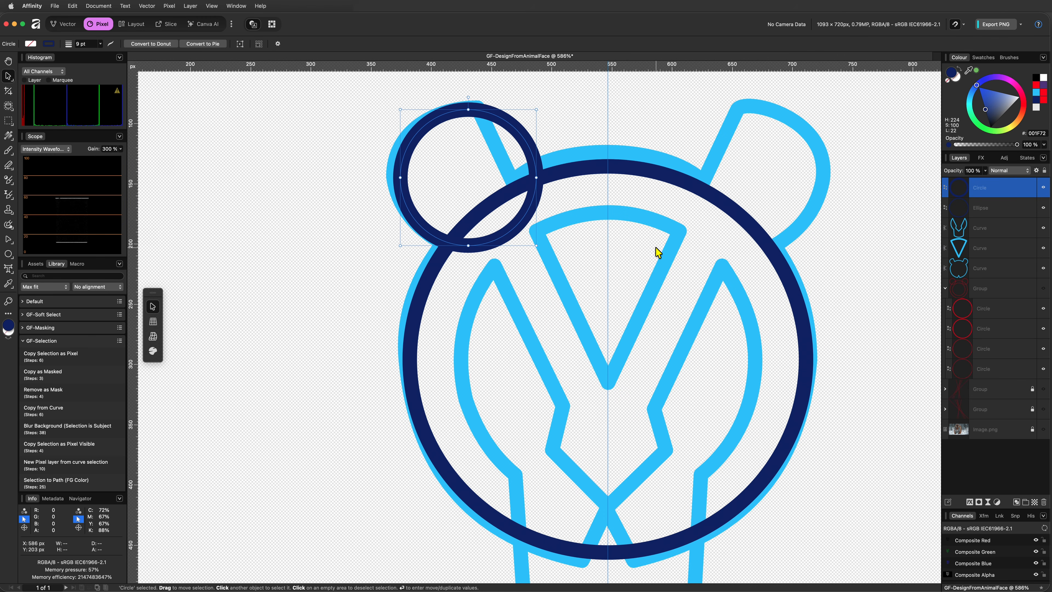
Draw a small square above the left ear, fill it white, and tilt it toward the slant of the ear's inner edge
{"action": "scroll", "coordinate": [657, 252], "scroll_direction": "down", "scroll_amount": 3}
{"action": "key", "text": "m"}
{"action": "left_click_drag", "start_coordinate": [527, 132], "coordinate": [579, 183]}
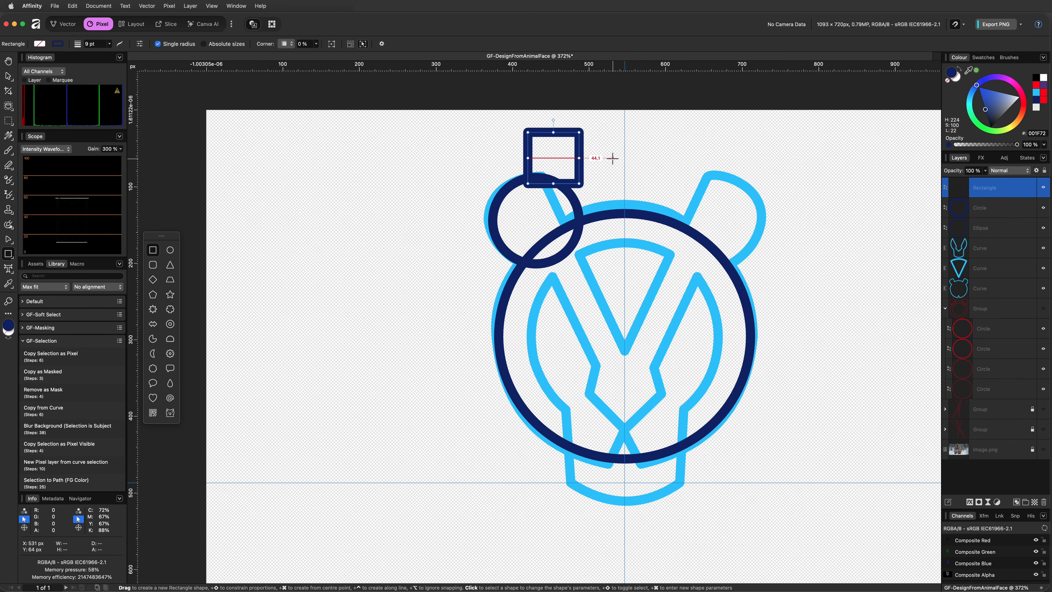
{"action": "left_click_drag", "start_coordinate": [998, 107], "coordinate": [1019, 97]}
{"action": "left_click_drag", "start_coordinate": [553, 120], "coordinate": [537, 123]}
{"action": "key", "text": "v"}
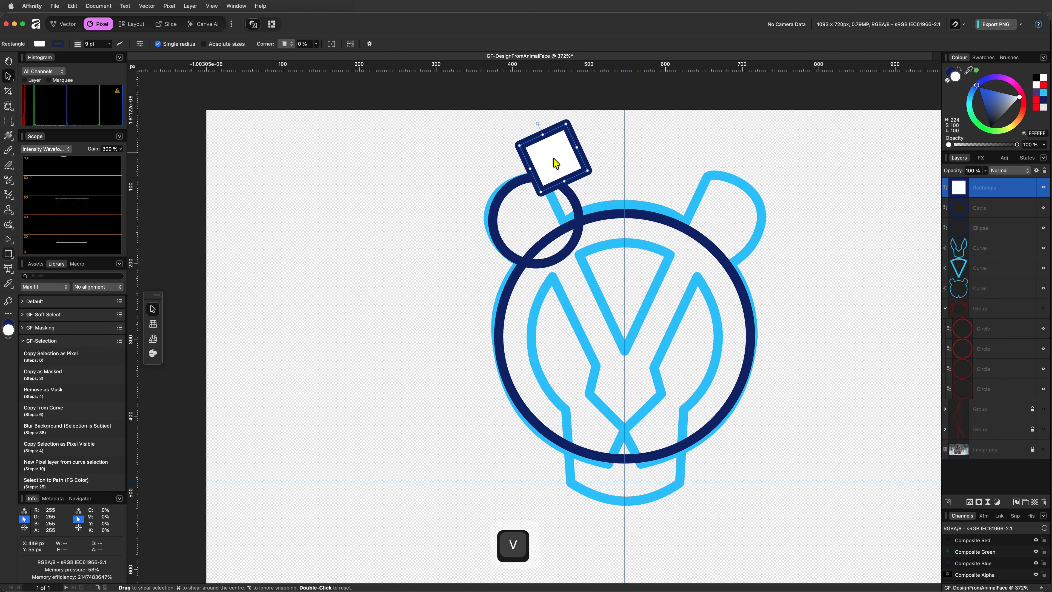
Stretch the white rectangle to about 67 by 274 px along the left ear's inner edge and set its rotation to 25°
{"action": "left_click_drag", "start_coordinate": [554, 165], "coordinate": [646, 337]}
{"action": "mouse_move", "coordinate": [552, 151]}
{"action": "left_mouse_down"}
{"action": "mouse_move", "coordinate": [579, 163]}
{"action": "mouse_move", "coordinate": [556, 154]}
{"action": "mouse_move", "coordinate": [559, 140]}
{"action": "left_mouse_up"}
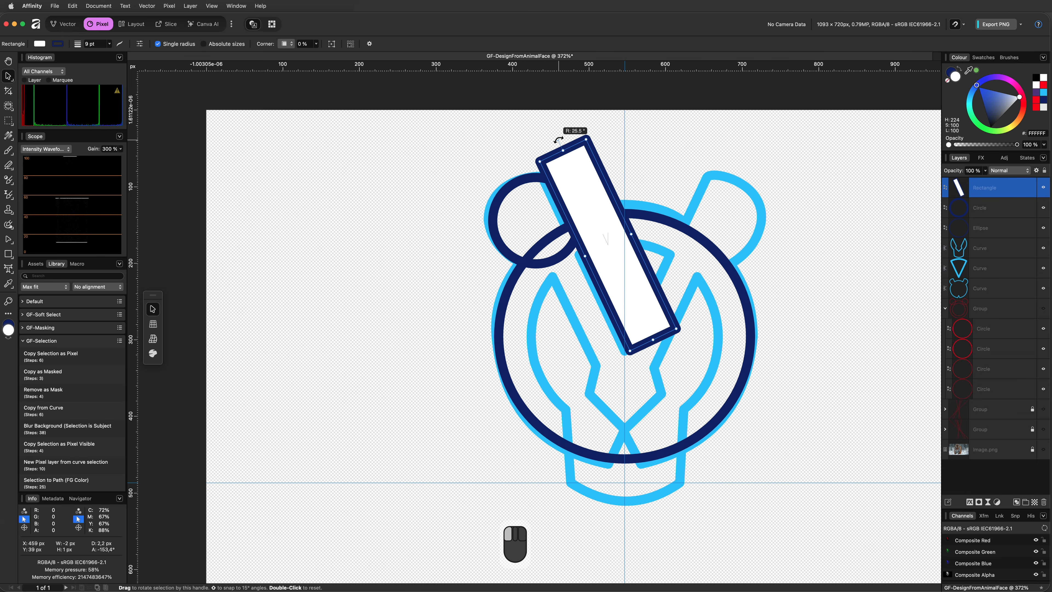
{"action": "left_click", "coordinate": [983, 515]}
{"action": "left_click", "coordinate": [982, 566]}
{"action": "type", "text": "25"}
{"action": "key", "text": "Return"}
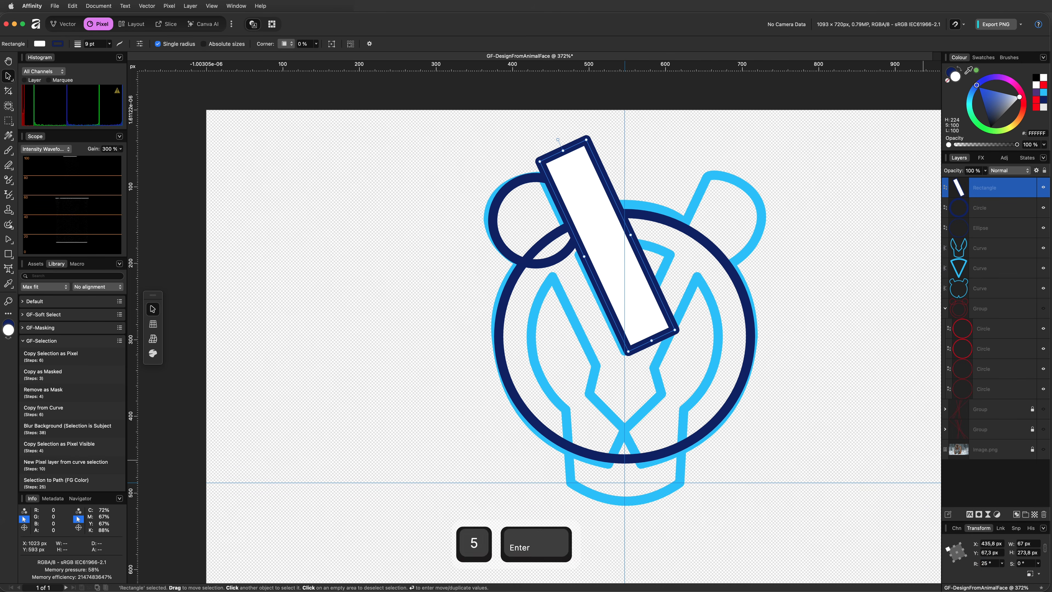
Subtract the white rectangle from the left ear circle as a compound and add the ear to the head circle
{"action": "left_click", "coordinate": [737, 317]}
{"action": "left_click", "coordinate": [959, 204]}
{"action": "left_click", "coordinate": [599, 248], "text": "shift"}
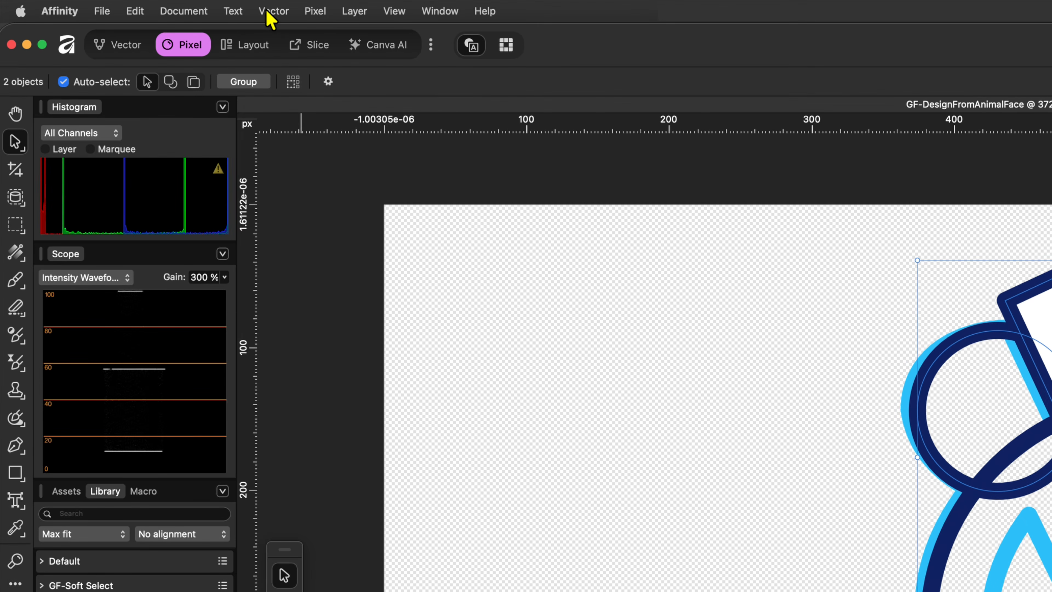
{"action": "left_click", "coordinate": [270, 11]}
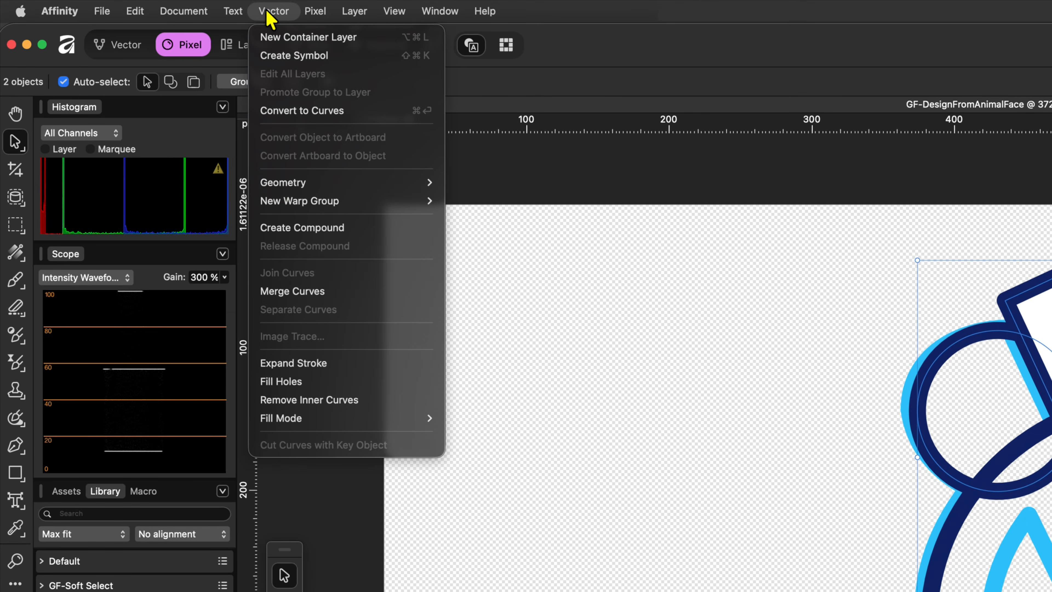
{"action": "mouse_move", "coordinate": [310, 182]}
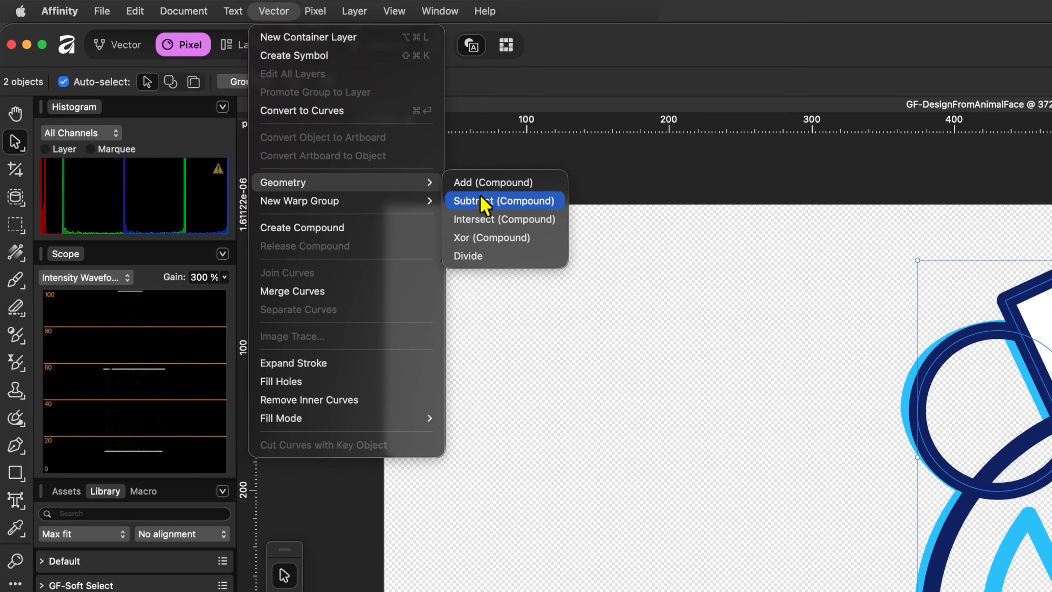
{"action": "left_click", "coordinate": [492, 202]}
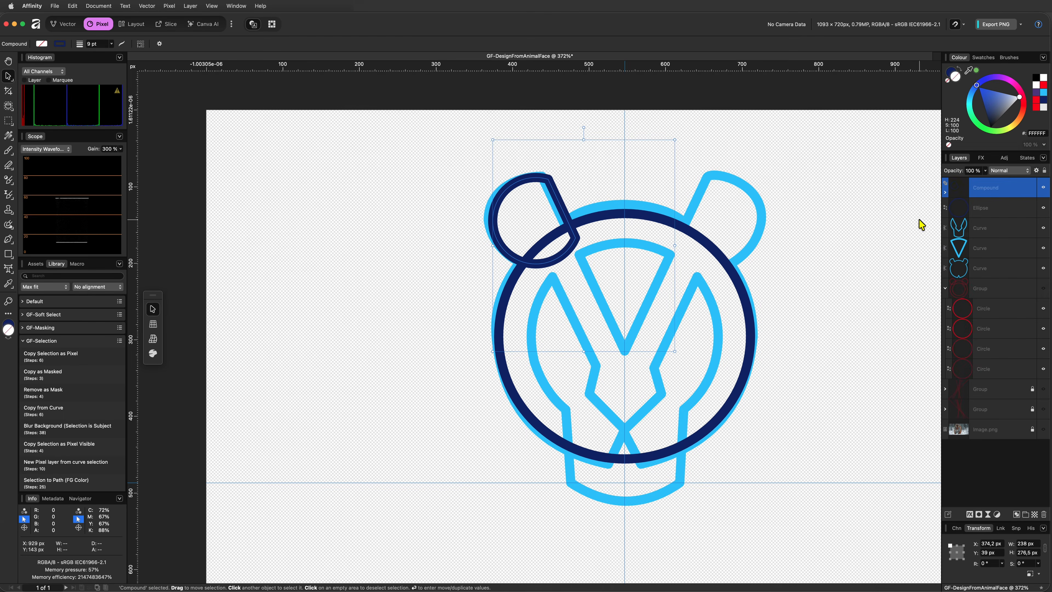
{"action": "left_click", "coordinate": [145, 5]}
Draw an inner circle about 226 px wide centred on the vertical guide, and apply the rotation of the slanted rectangle beside the muzzle
{"action": "left_click", "coordinate": [153, 268]}
{"action": "left_click_drag", "start_coordinate": [536, 256], "coordinate": [708, 429]}
{"action": "key", "text": "v"}
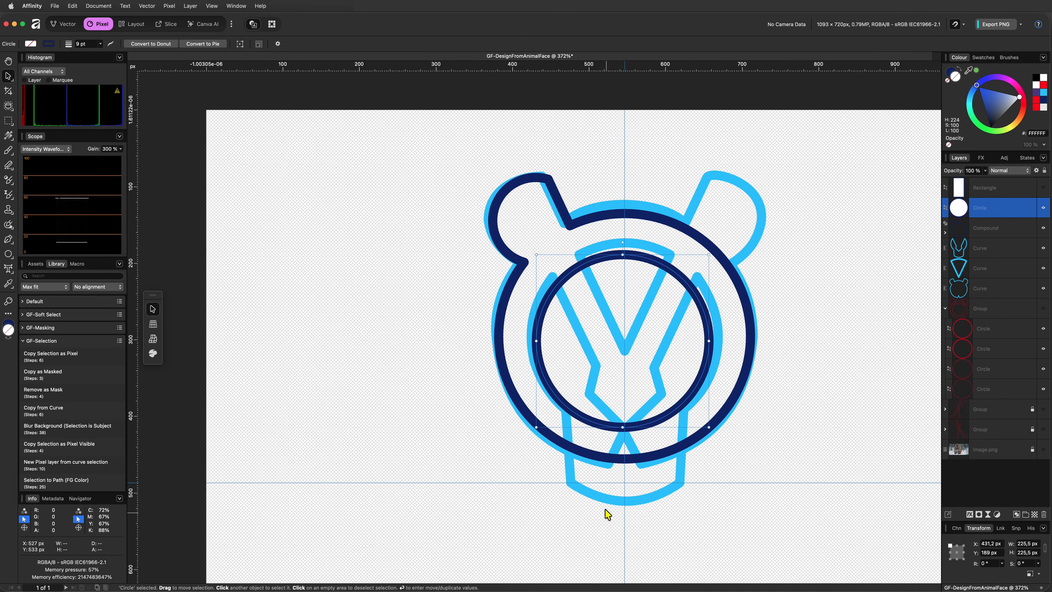
{"action": "left_click_drag", "start_coordinate": [634, 426], "coordinate": [636, 420]}
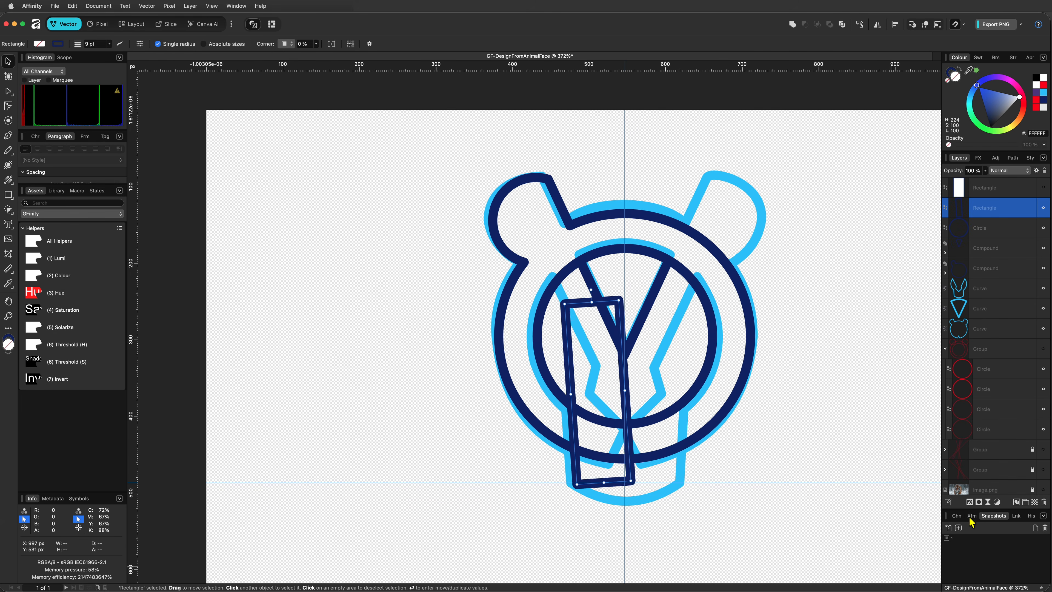
{"action": "key", "text": "Return"}
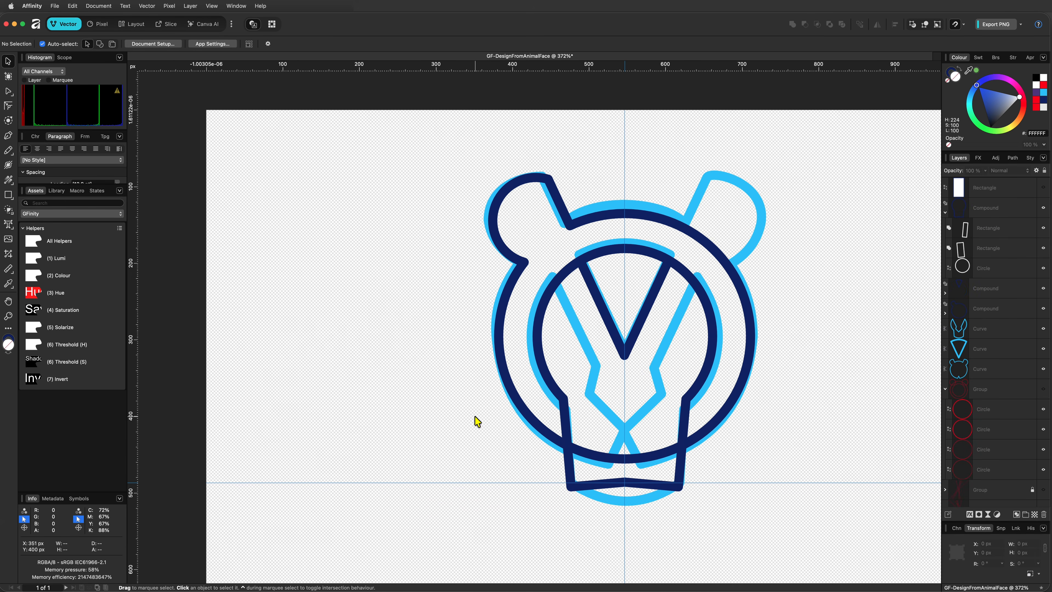
Draw an ellipse about 369 px wide around the head so that its lower arc follows the traced chin
{"action": "key", "text": "m"}
{"action": "left_click_drag", "start_coordinate": [485, 213], "coordinate": [765, 497]}
{"action": "left_click_drag", "start_coordinate": [980, 188], "coordinate": [969, 236]}
{"action": "key", "text": "super+z"}
{"action": "left_click", "coordinate": [985, 227]}
Try to trim the large ellipse to the chin by intersecting it with a rectangle about 144.5 px wide
{"action": "key", "text": "m"}
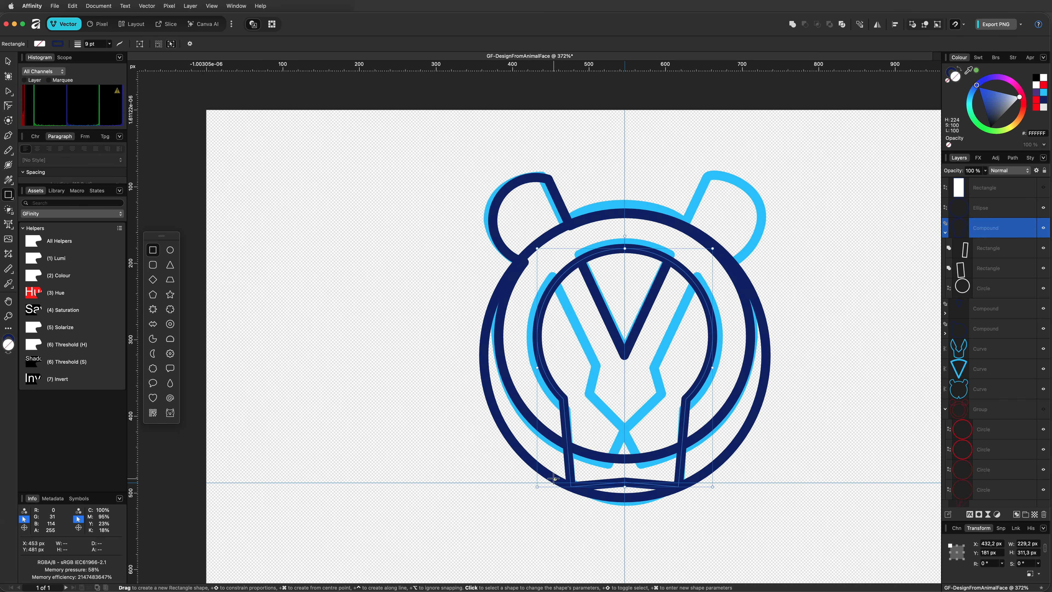
{"action": "left_click", "coordinate": [190, 5]}
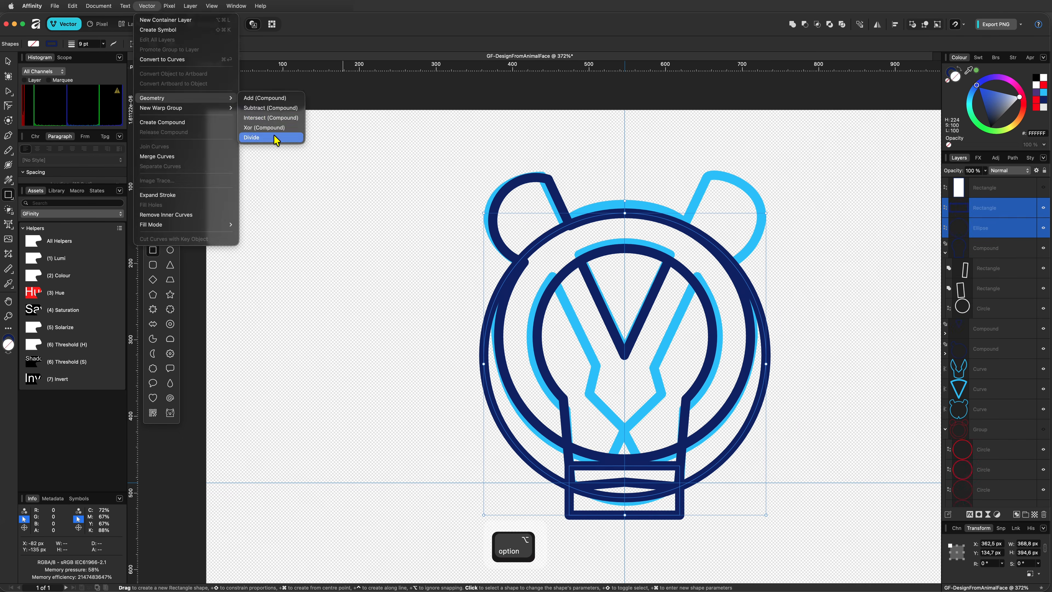
{"action": "left_click", "coordinate": [274, 136]}
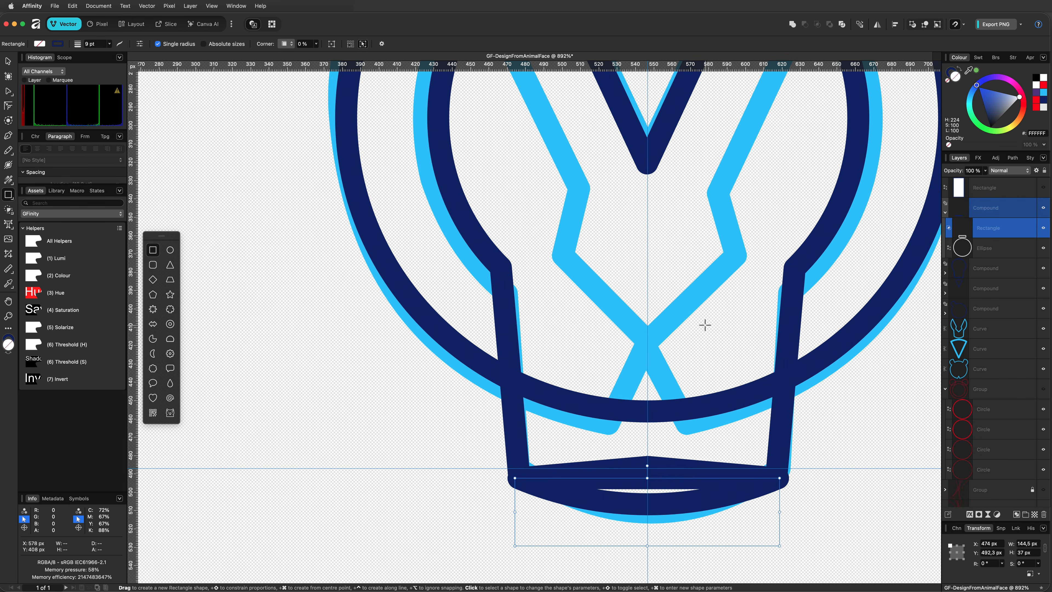
{"action": "key", "text": "super+0"}
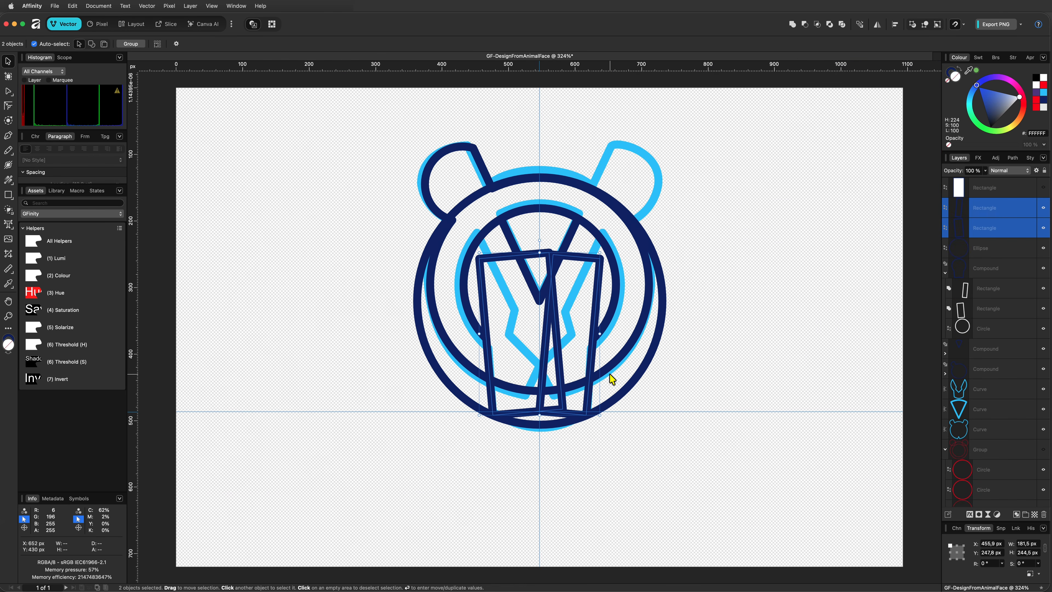
Combine the two slanted rectangles into one tapered outline reaching below the chin and intersect it with the large ellipse
{"action": "right_click", "coordinate": [530, 313]}
{"action": "left_click", "coordinate": [645, 481]}
{"action": "left_click_drag", "start_coordinate": [566, 463], "coordinate": [565, 401]}
{"action": "key", "text": "super+z"}
{"action": "key", "text": "v"}
{"action": "left_click", "coordinate": [980, 229], "text": "shift"}
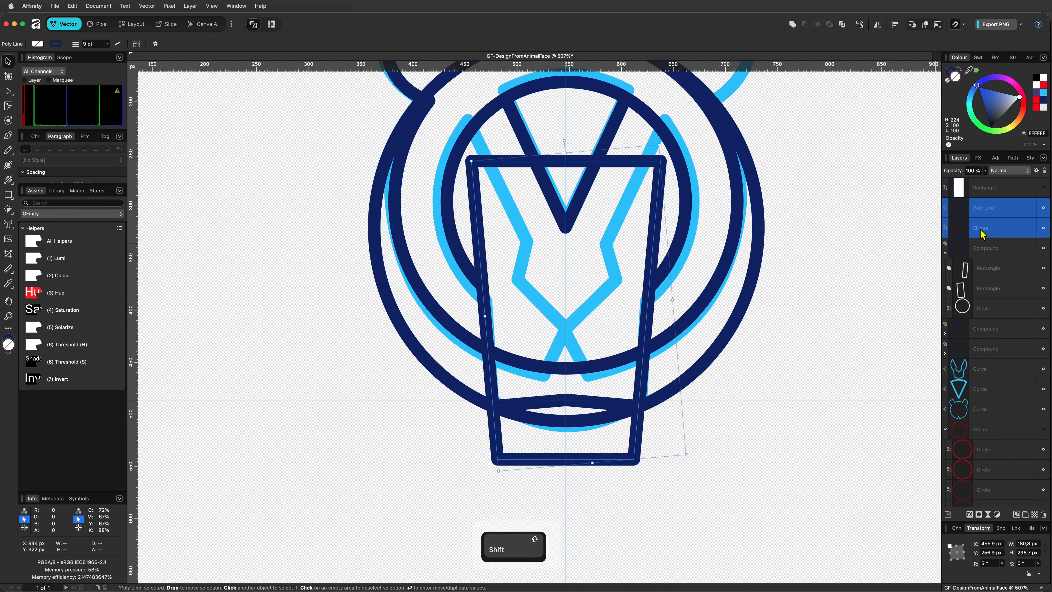
{"action": "left_click", "coordinate": [265, 115]}
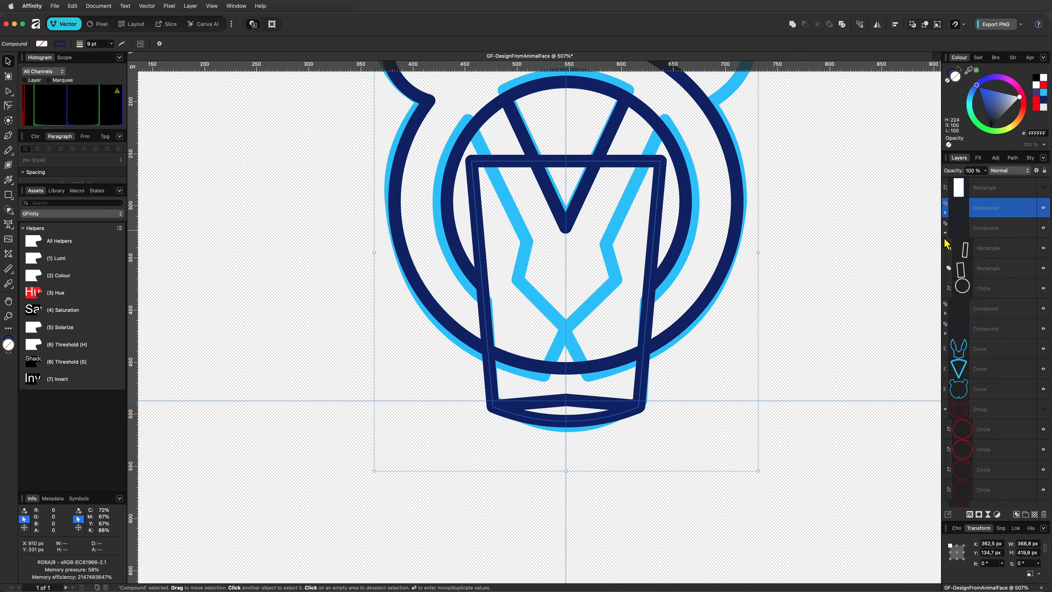
Nest the muzzle compound inside the compound of the inner circle
{"action": "left_click", "coordinate": [944, 233]}
{"action": "left_click_drag", "start_coordinate": [986, 208], "coordinate": [1001, 227]}
{"action": "key", "text": "super+0"}
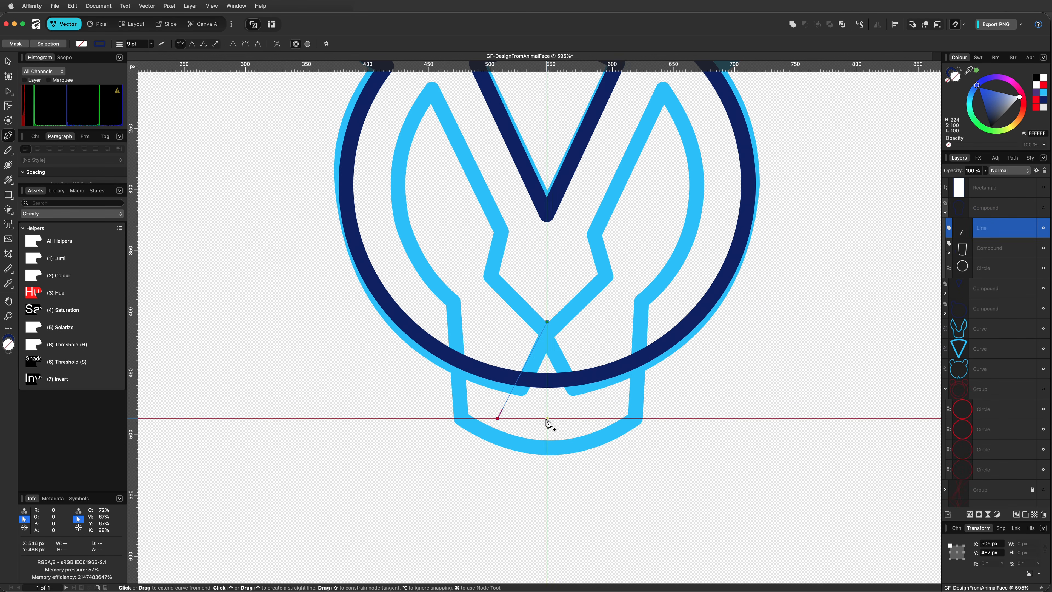
Place a triangle below the nose point and an inverted one above it, and nest them in the head and inner-face compounds
{"action": "mouse_move", "coordinate": [547, 423]}
{"action": "left_mouse_down"}
{"action": "mouse_move", "coordinate": [637, 435]}
{"action": "mouse_move", "coordinate": [607, 440]}
{"action": "left_mouse_up"}
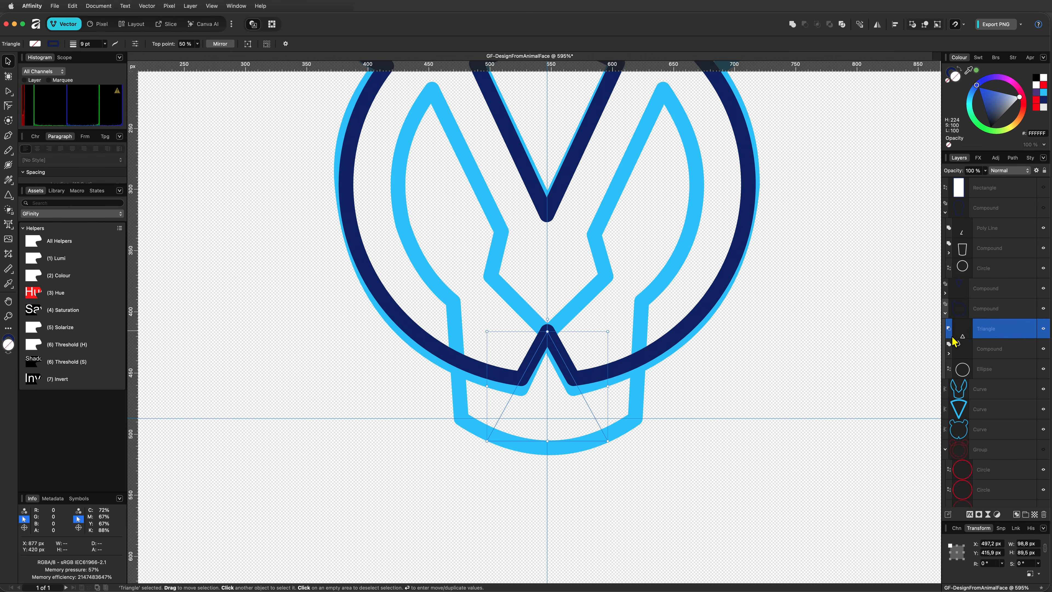
{"action": "left_click_drag", "start_coordinate": [671, 315], "coordinate": [763, 387]}
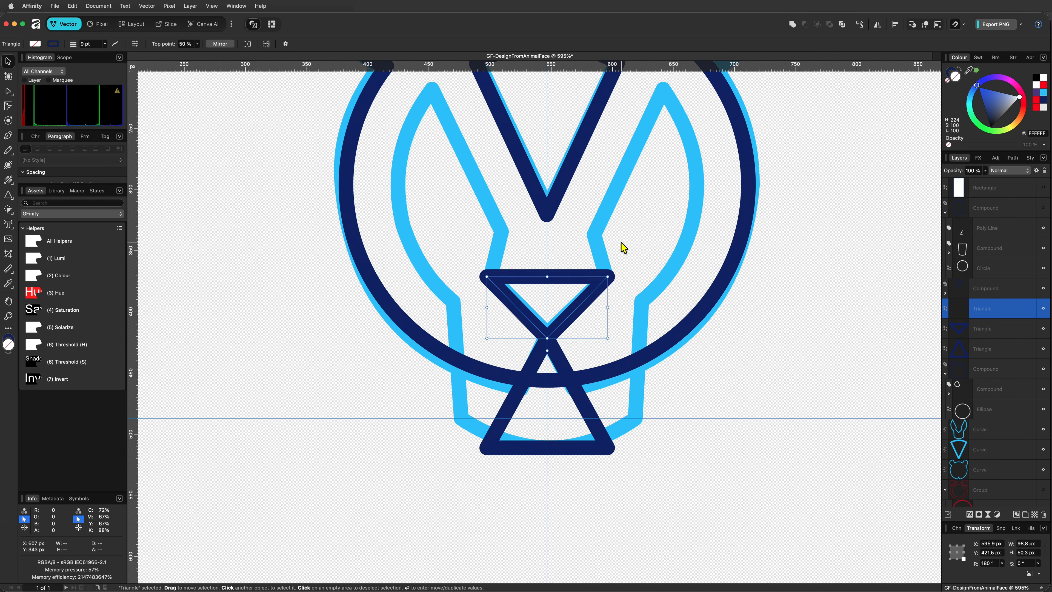
{"action": "left_click_drag", "start_coordinate": [993, 348], "coordinate": [1015, 381]}
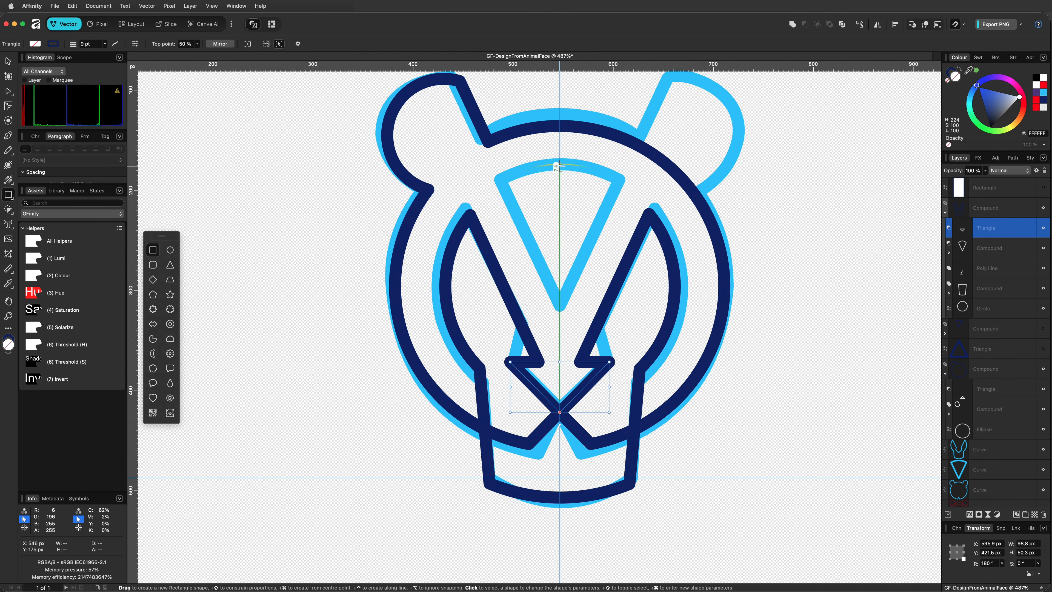
{"action": "left_click", "coordinate": [948, 227]}
{"action": "left_click", "coordinate": [971, 244]}
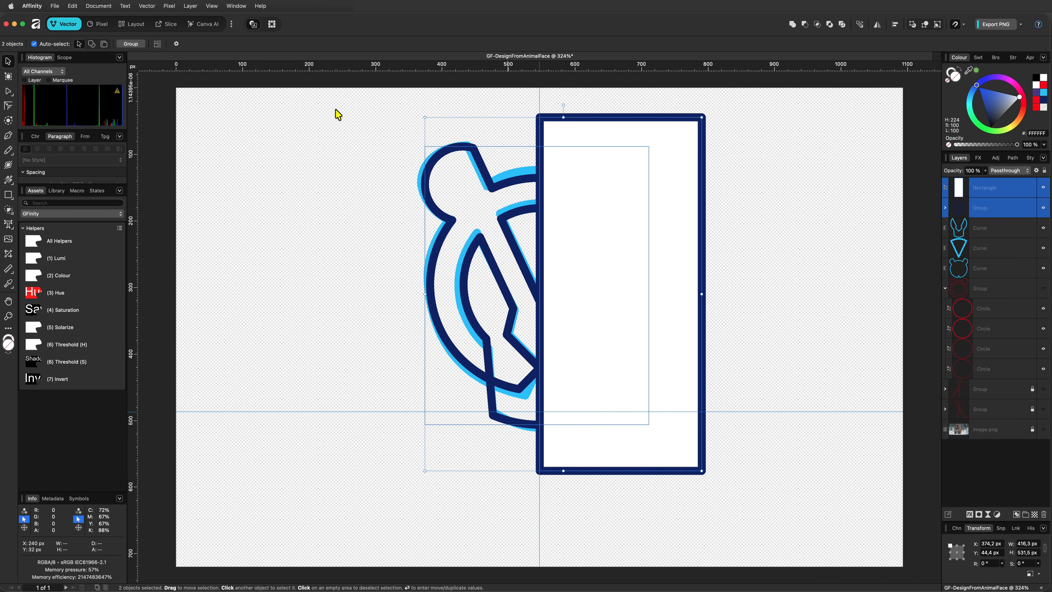
Flip the white rectangle's extent onto the left half of the face, remove its stroke, and trim its height to the logo
{"action": "left_click", "coordinate": [959, 191]}
{"action": "left_click_drag", "start_coordinate": [702, 293], "coordinate": [397, 294]}
{"action": "key", "text": "x"}
{"action": "key", "text": "/"}
{"action": "left_click_drag", "start_coordinate": [468, 470], "coordinate": [469, 433]}
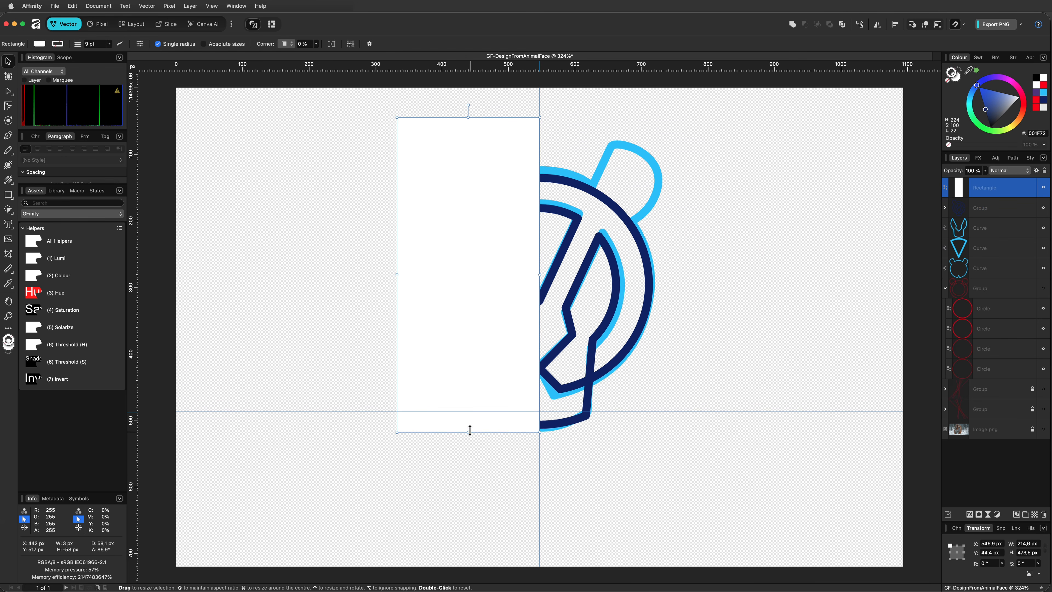
{"action": "left_click_drag", "start_coordinate": [468, 117], "coordinate": [467, 142]}
Mask the logo group with the white rectangle, duplicate the masked half, and flip the copy horizontally
{"action": "left_click_drag", "start_coordinate": [955, 188], "coordinate": [958, 208]}
{"action": "left_click", "coordinate": [961, 186]}
{"action": "key", "text": "super+j"}
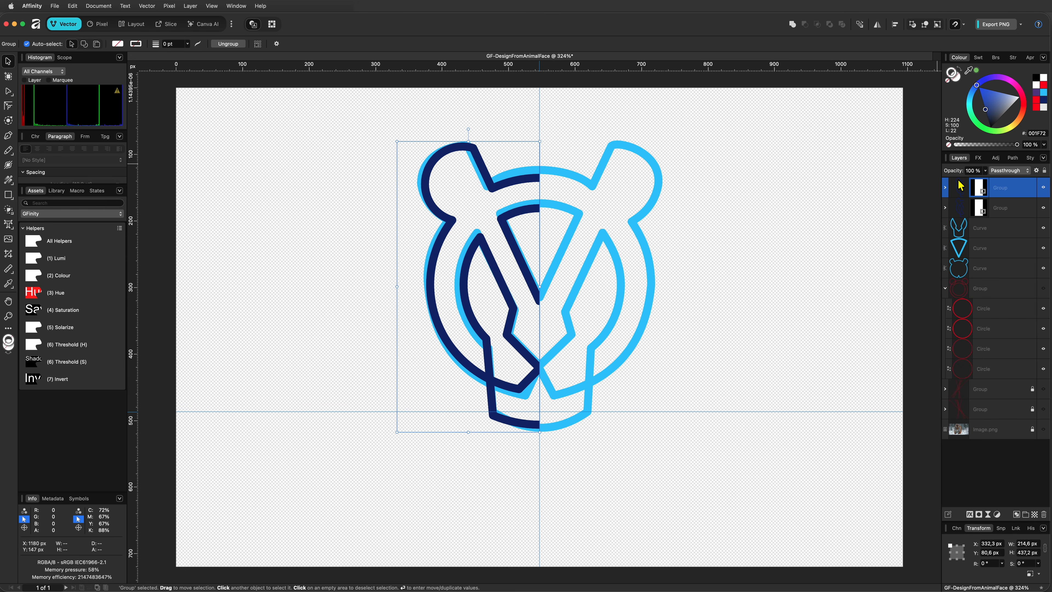
{"action": "left_click", "coordinate": [883, 28]}
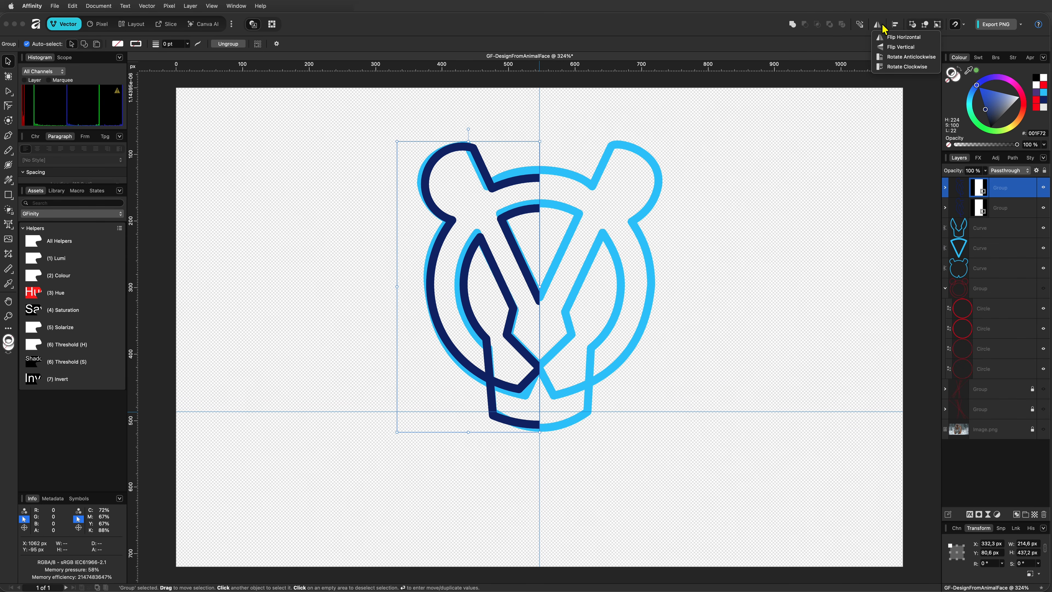
{"action": "left_click", "coordinate": [894, 37]}
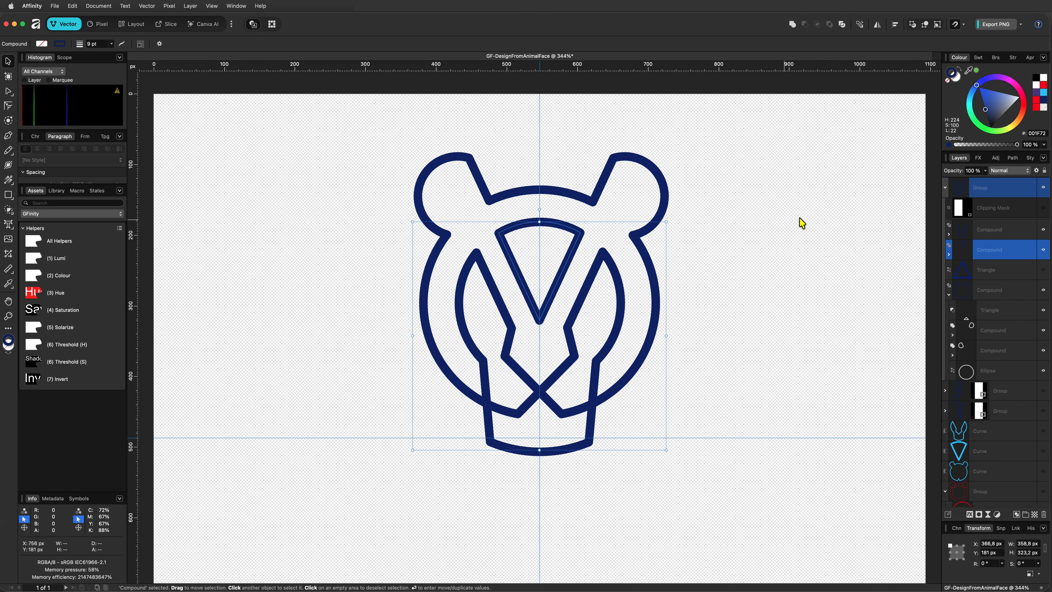
Move the two slanted rectangles in the forehead wedge's compound inward to make the wedge smaller
{"action": "left_click", "coordinate": [949, 254]}
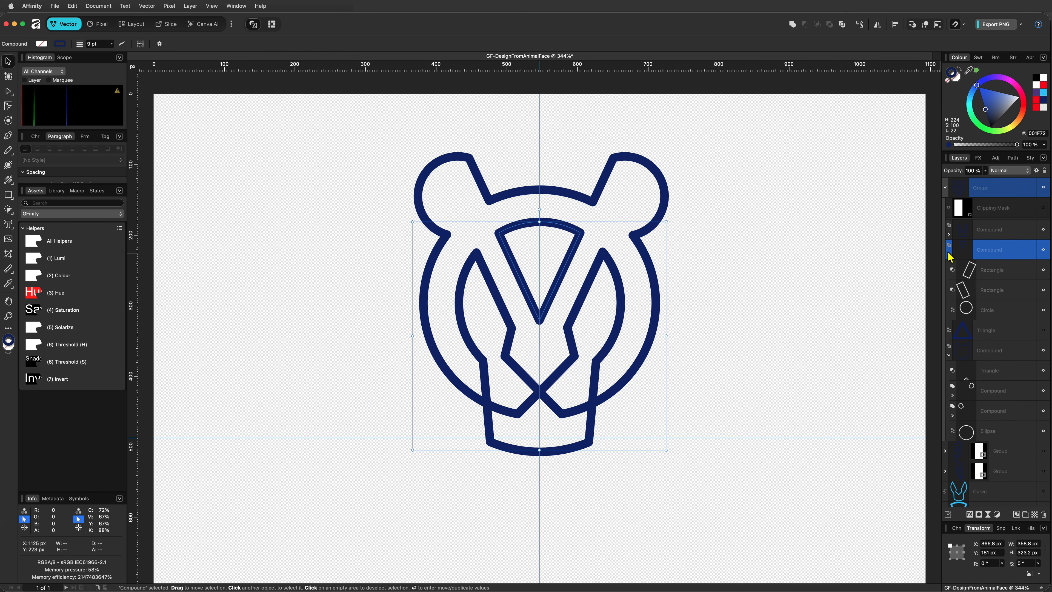
{"action": "left_click", "coordinate": [964, 291]}
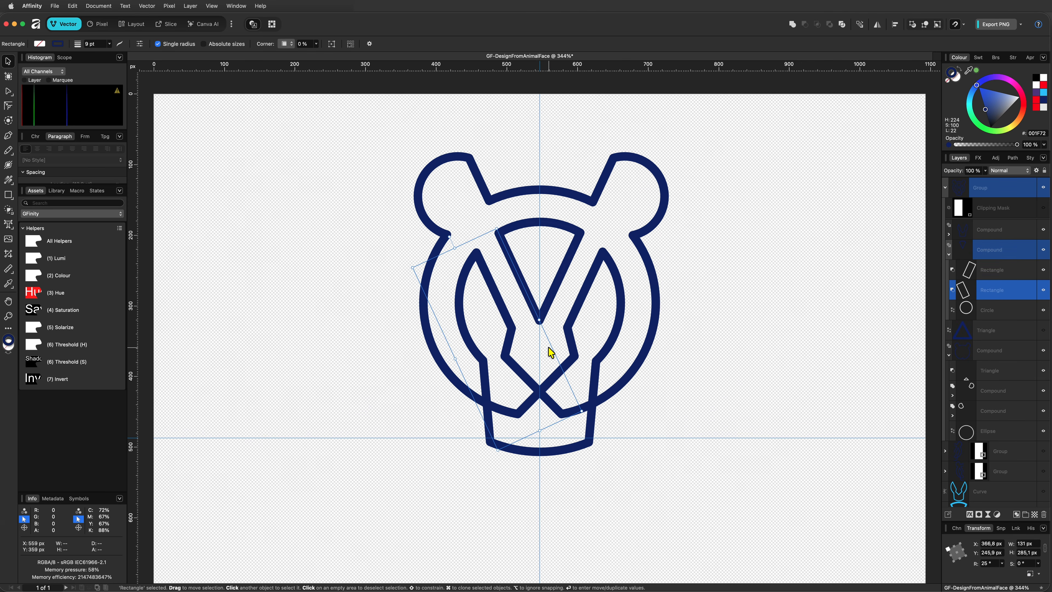
{"action": "left_click_drag", "start_coordinate": [551, 351], "coordinate": [558, 347]}
{"action": "left_click", "coordinate": [563, 334]}
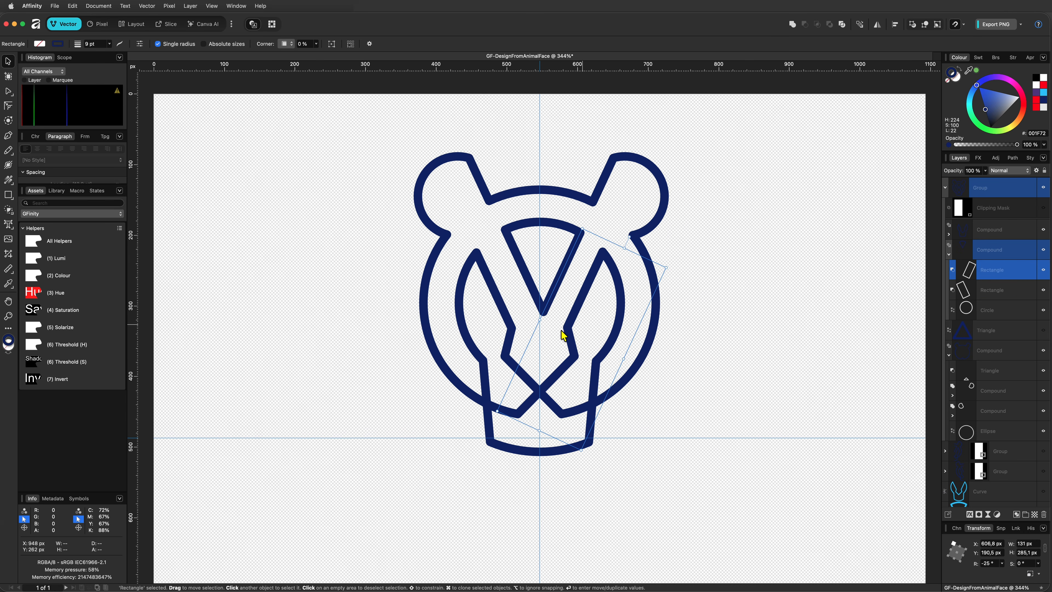
{"action": "left_click_drag", "start_coordinate": [629, 356], "coordinate": [622, 353]}
{"action": "left_click", "coordinate": [713, 347]}
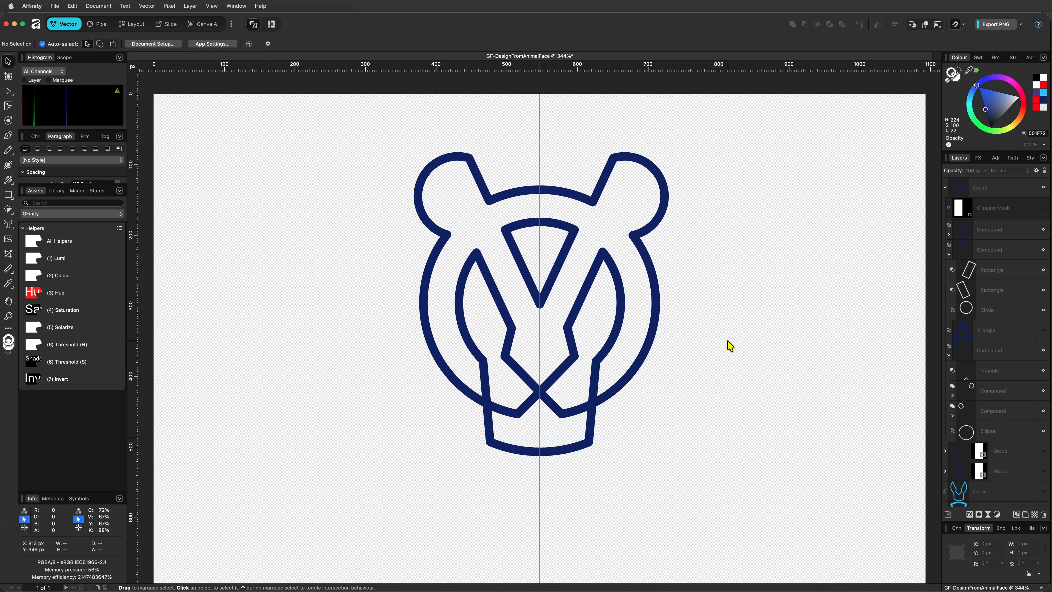
Select both ear compounds and shift them down about 14 px on the head outline
{"action": "double_click", "coordinate": [438, 222]}
{"action": "left_click", "coordinate": [978, 389]}
{"action": "left_click", "coordinate": [977, 409], "text": "shift"}
{"action": "left_click_drag", "start_coordinate": [607, 201], "coordinate": [606, 231]}
{"action": "double_click", "coordinate": [592, 220]}
{"action": "key", "text": "super+z"}
{"action": "key", "text": "super+z"}
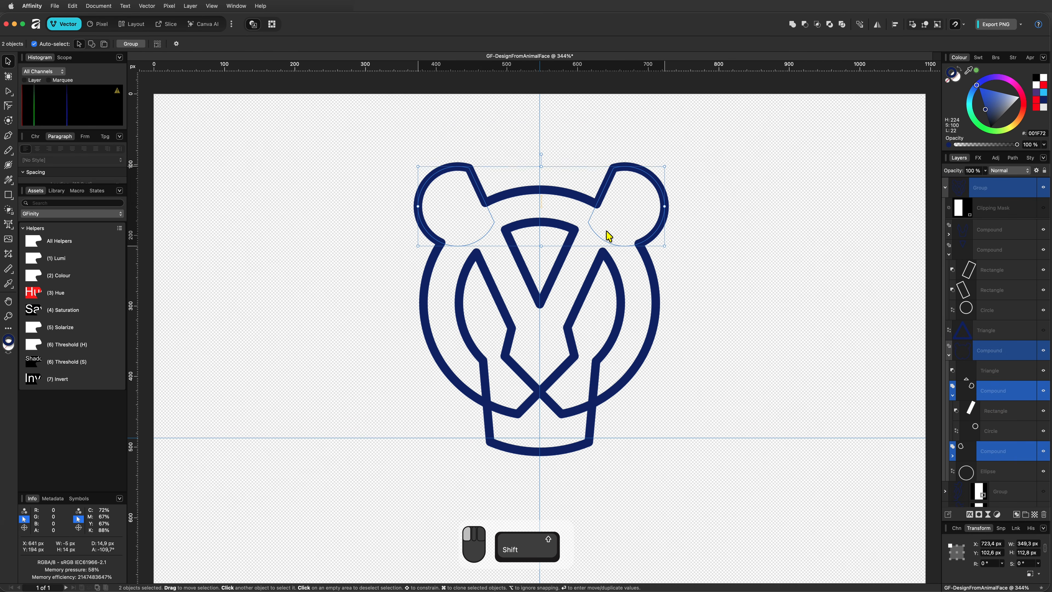
Try enlarging both ear compounds, and undo both the resize and the preceding downward shift of the ears
{"action": "left_click_drag", "start_coordinate": [664, 246], "coordinate": [681, 251]}
{"action": "key", "text": "super+z"}
{"action": "left_click", "coordinate": [978, 410]}
{"action": "key", "text": "super+z"}
Adjust the circle inside each ear compound so both ears are larger and sit symmetrically on the head outline
{"action": "double_click", "coordinate": [642, 194]}
{"action": "left_click_drag", "start_coordinate": [642, 193], "coordinate": [636, 205]}
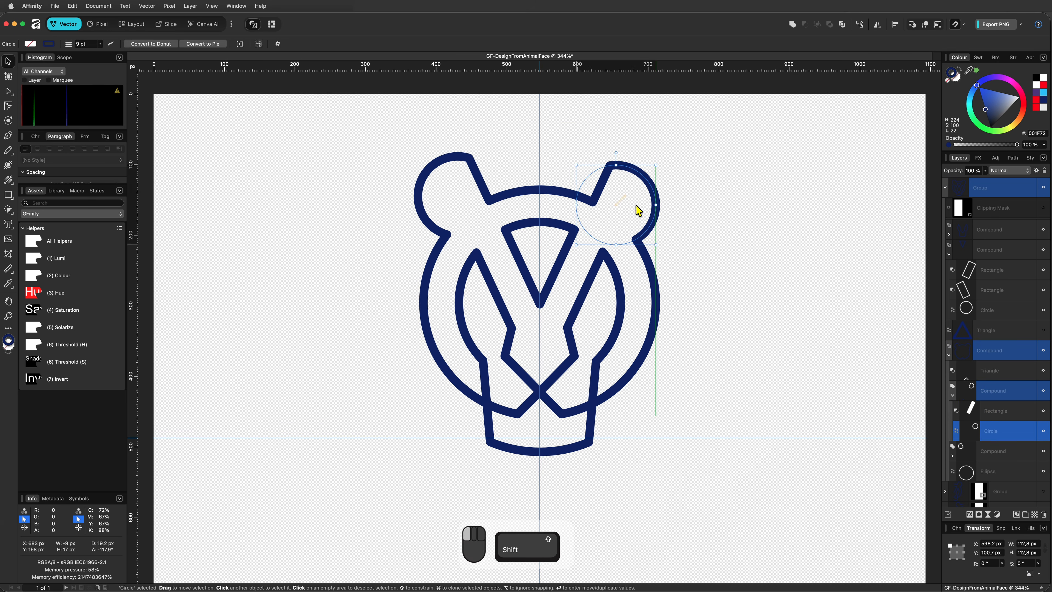
{"action": "double_click", "coordinate": [425, 204]}
{"action": "left_click", "coordinate": [737, 210]}
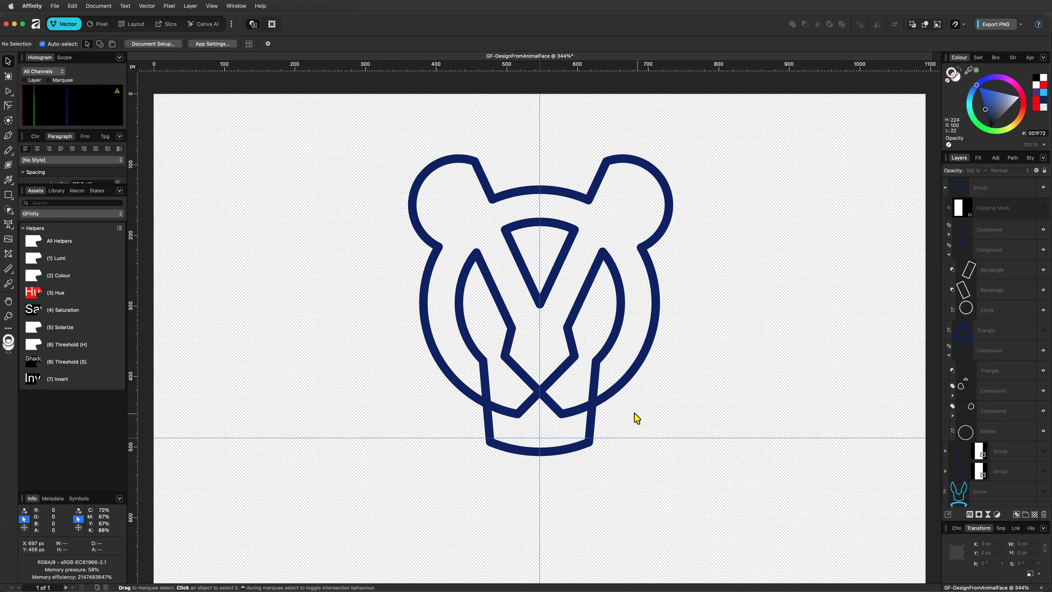
Select the triangle inside the head outline's compound, where the lines cross at the muzzle, and convert it to curves
{"action": "scroll", "coordinate": [548, 414], "scroll_direction": "up", "scroll_amount": 2}
{"action": "left_click", "coordinate": [569, 411]}
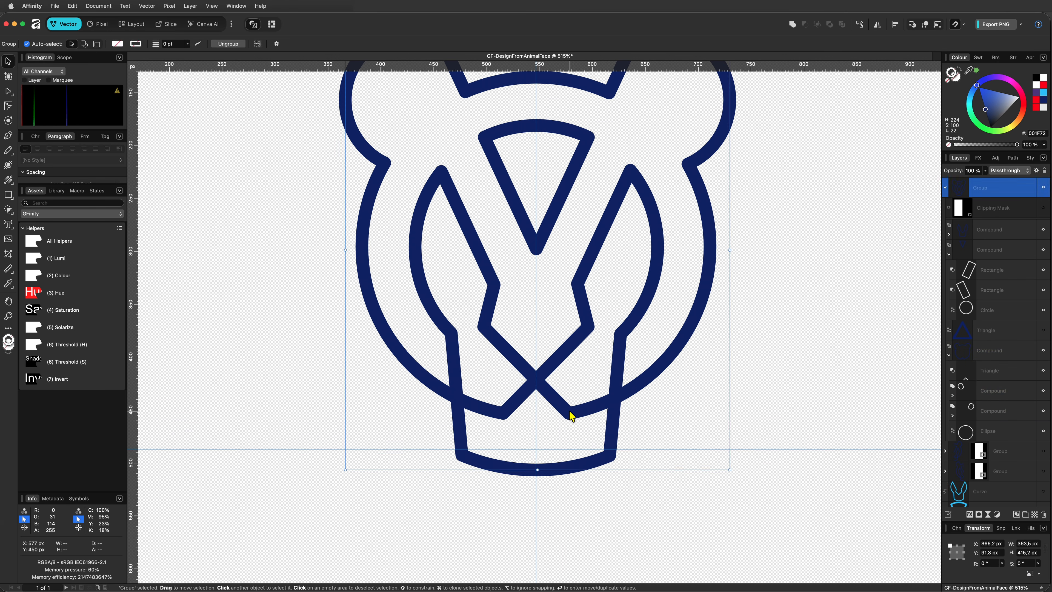
{"action": "double_click", "coordinate": [569, 415]}
{"action": "left_click", "coordinate": [970, 366]}
{"action": "scroll", "coordinate": [503, 425], "scroll_direction": "up", "scroll_amount": 5}
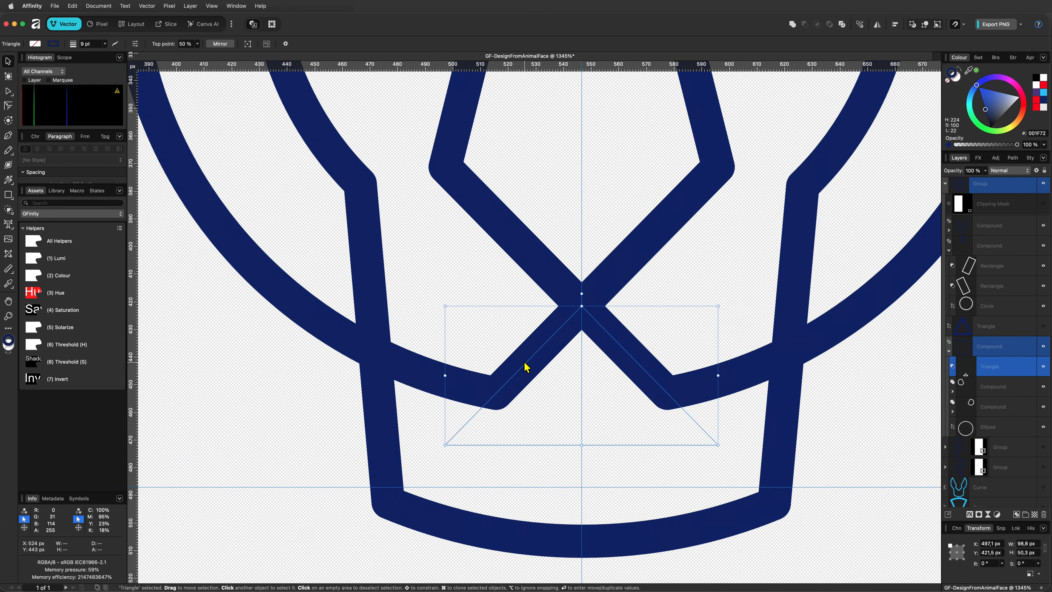
{"action": "key", "text": "super+Return"}
Bend the two slanted edges of the converted muzzle triangle inward into matching curves and deselect it
{"action": "left_click_drag", "start_coordinate": [514, 373], "coordinate": [530, 387]}
{"action": "left_click_drag", "start_coordinate": [631, 356], "coordinate": [616, 369]}
{"action": "scroll", "coordinate": [623, 401], "scroll_direction": "down", "scroll_amount": 5}
{"action": "left_click", "coordinate": [8, 61]}
{"action": "left_click", "coordinate": [728, 328]}
{"action": "scroll", "coordinate": [728, 329], "scroll_direction": "right", "scroll_amount": 1}
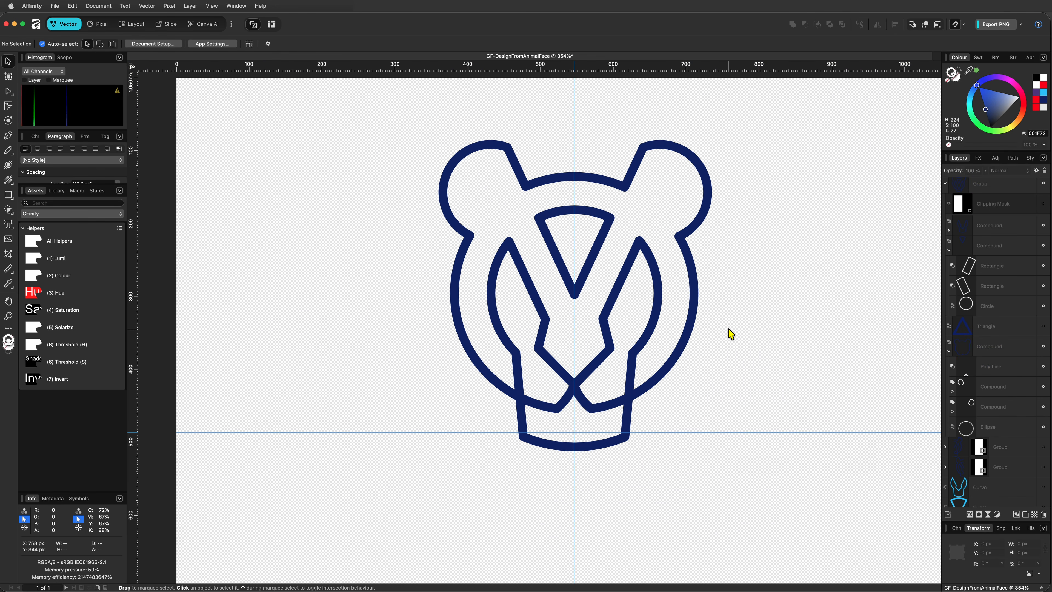
{"action": "scroll", "coordinate": [699, 334], "scroll_direction": "down", "scroll_amount": 1}
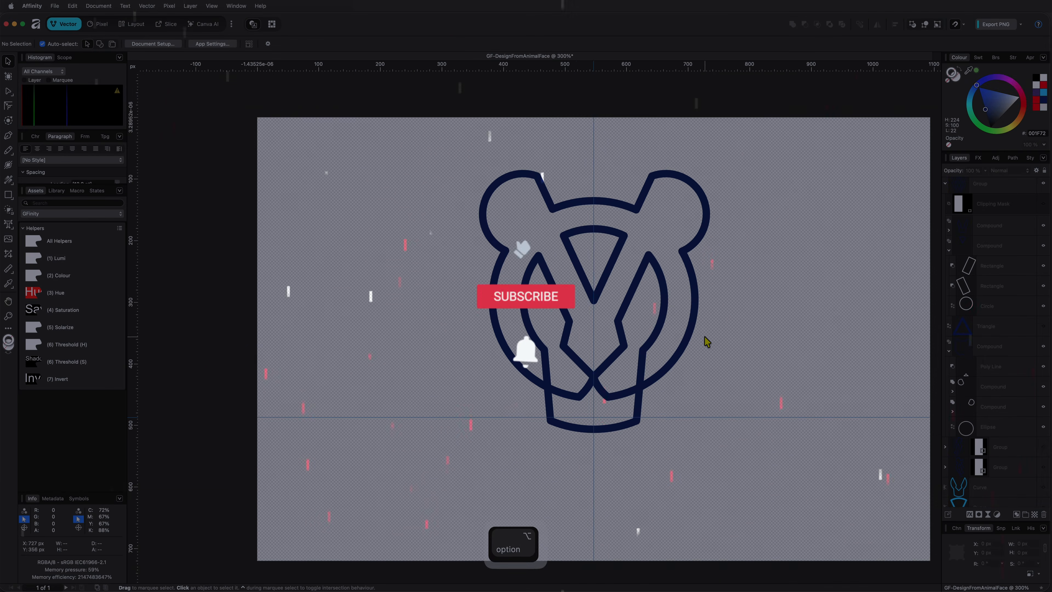
{"action": "left_click_drag", "start_coordinate": [705, 340], "coordinate": [676, 351]}
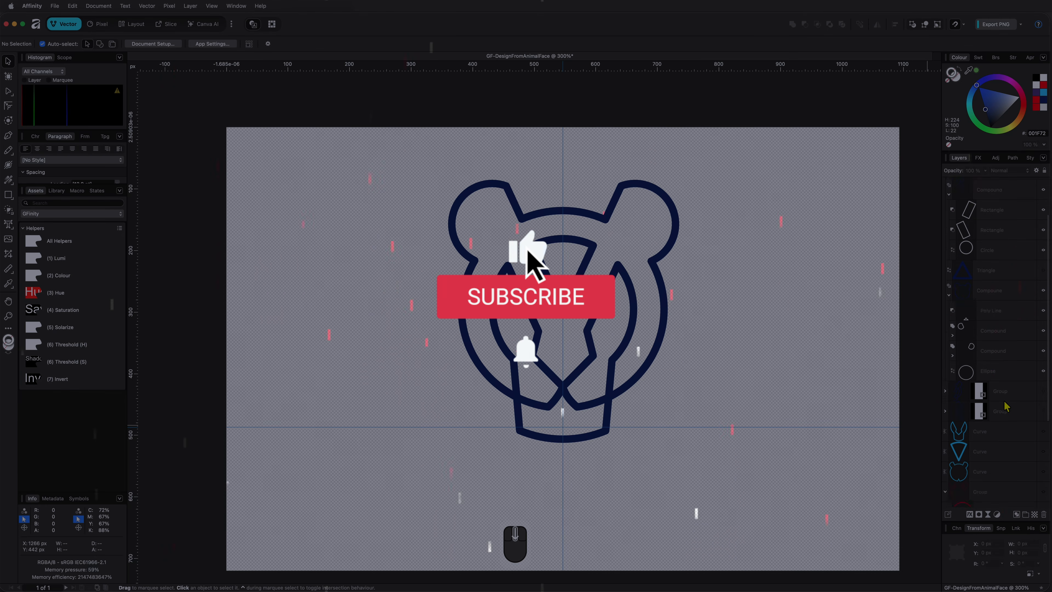